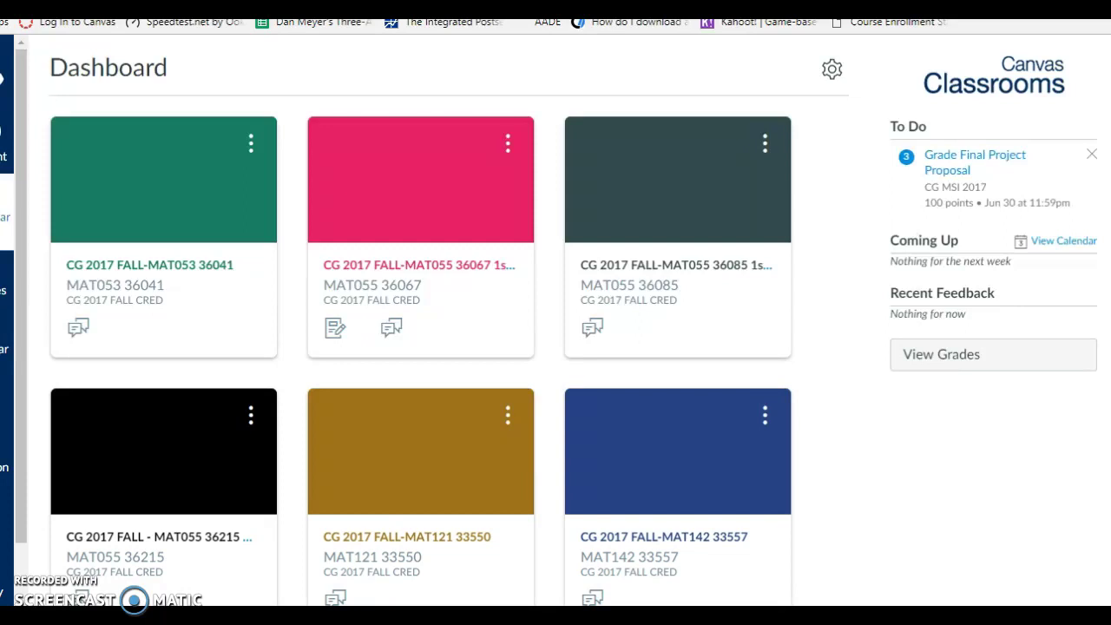
- Open the CG 2017 FALL-MAT055 36085 course card from the Dashboard
left_click(704, 273)
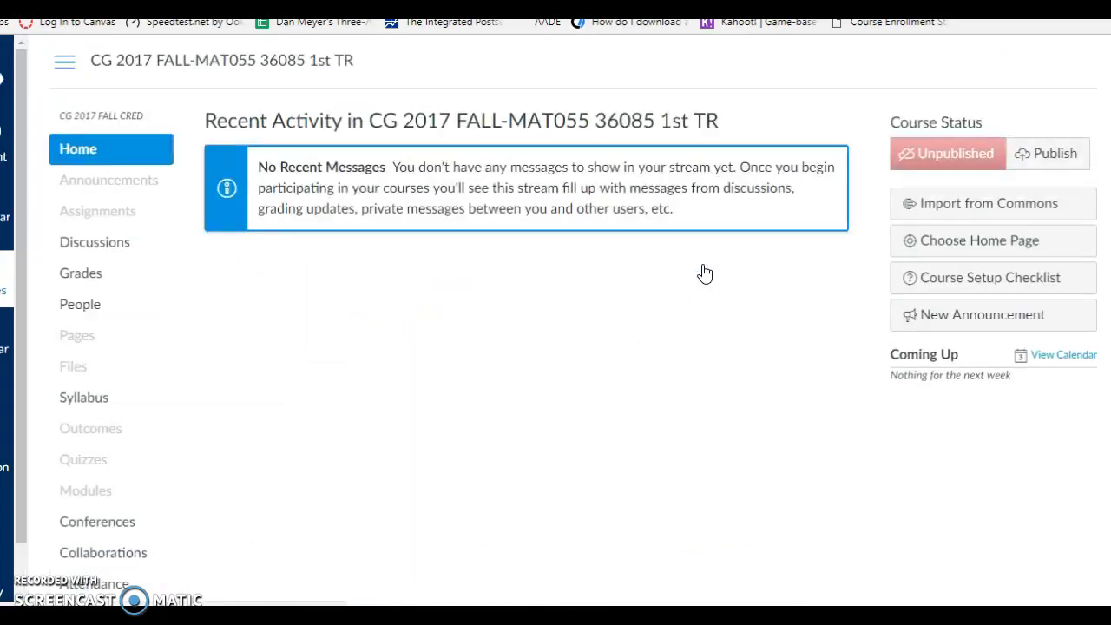
scroll(330, 342, "down", 1)
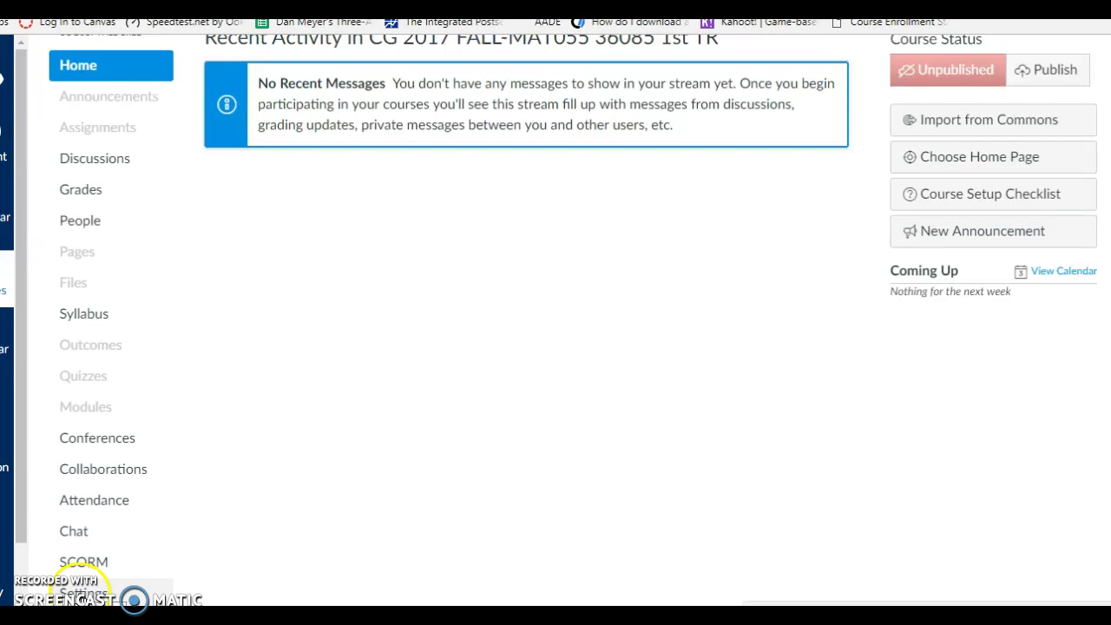
- In course Settings > Navigation, drag MyLab and Mastering from hidden items to below Chat and save
left_click(83, 593)
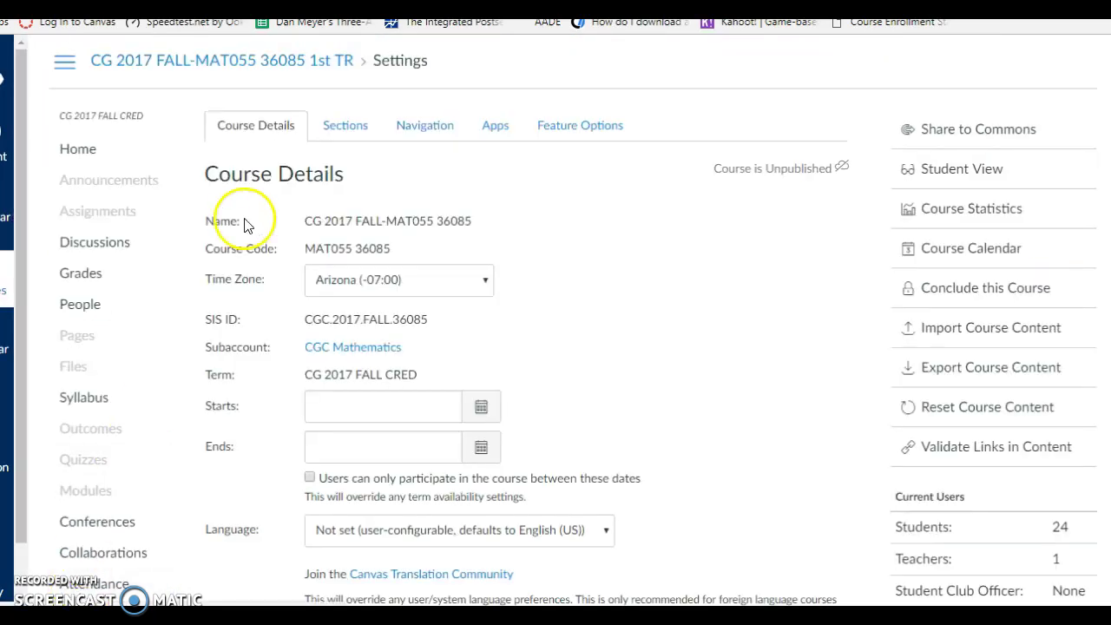
left_click(419, 132)
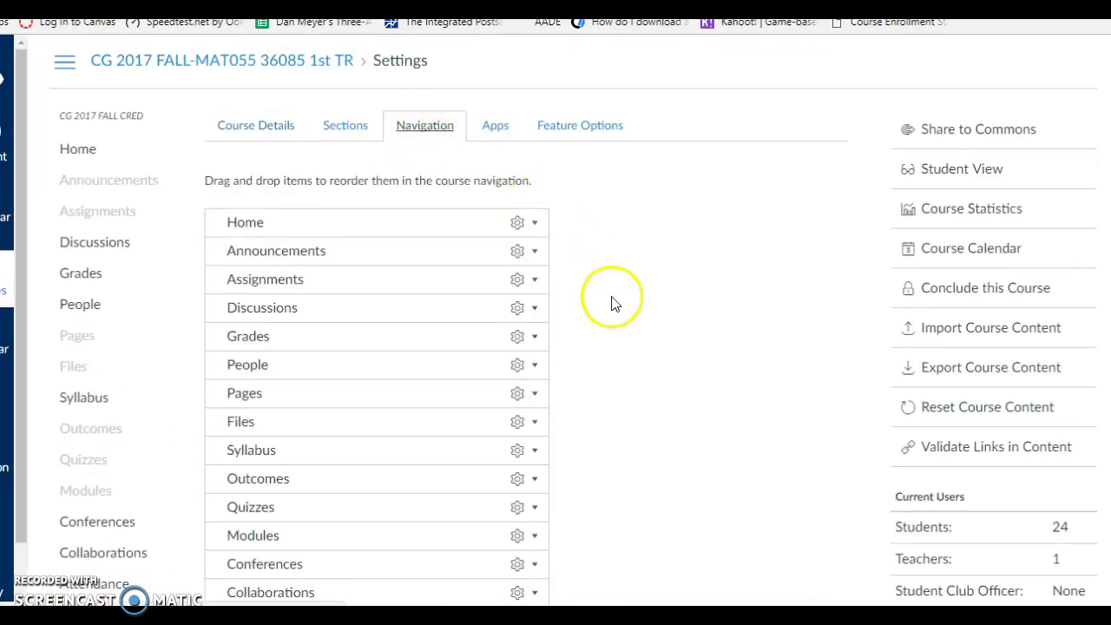
scroll(613, 300, "down", 4)
scroll(612, 300, "down", 2)
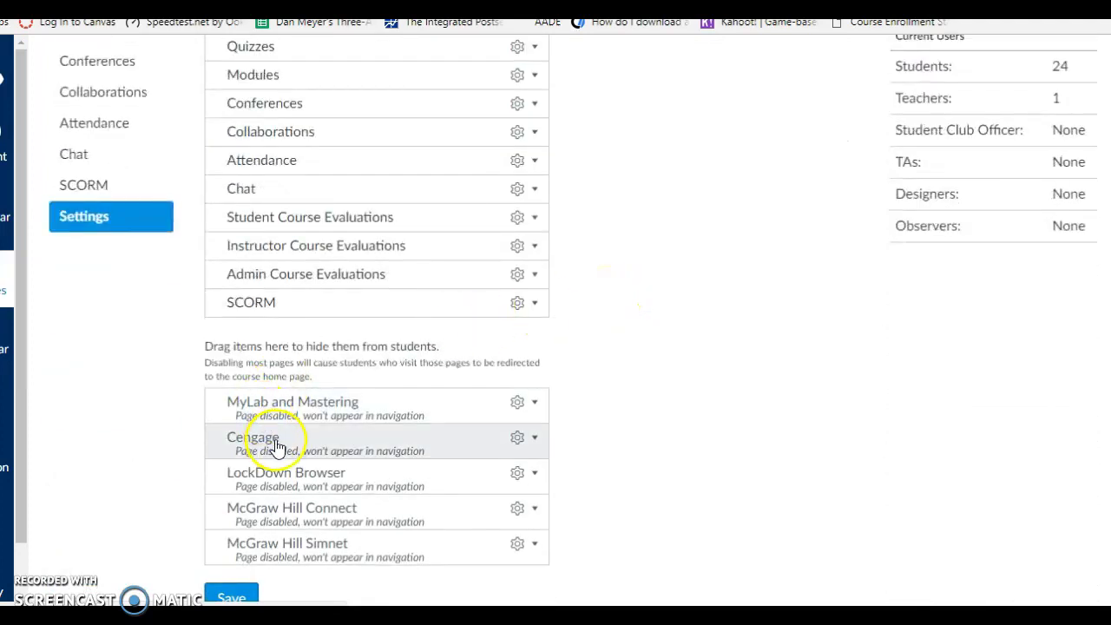
left_click_drag(332, 411, 310, 236)
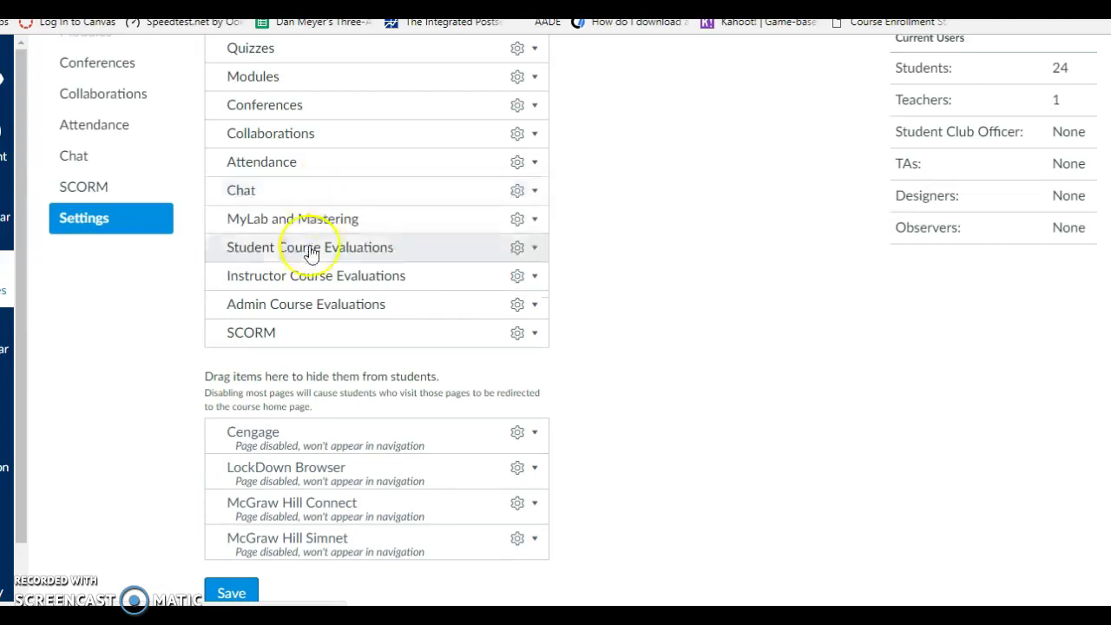
left_click(231, 593)
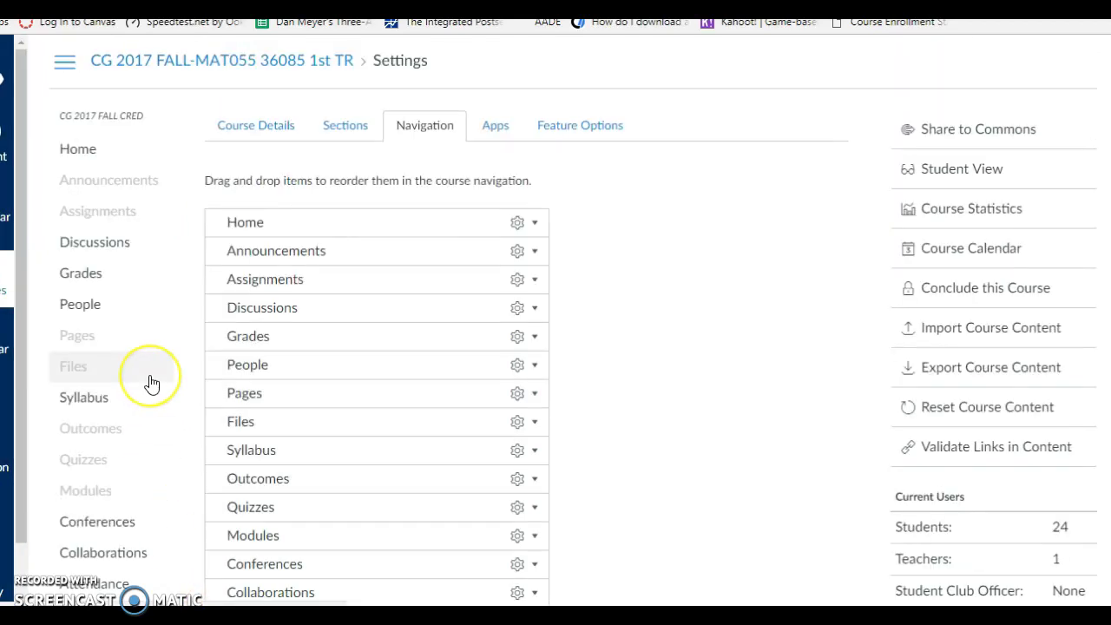
scroll(149, 382, "down", 4)
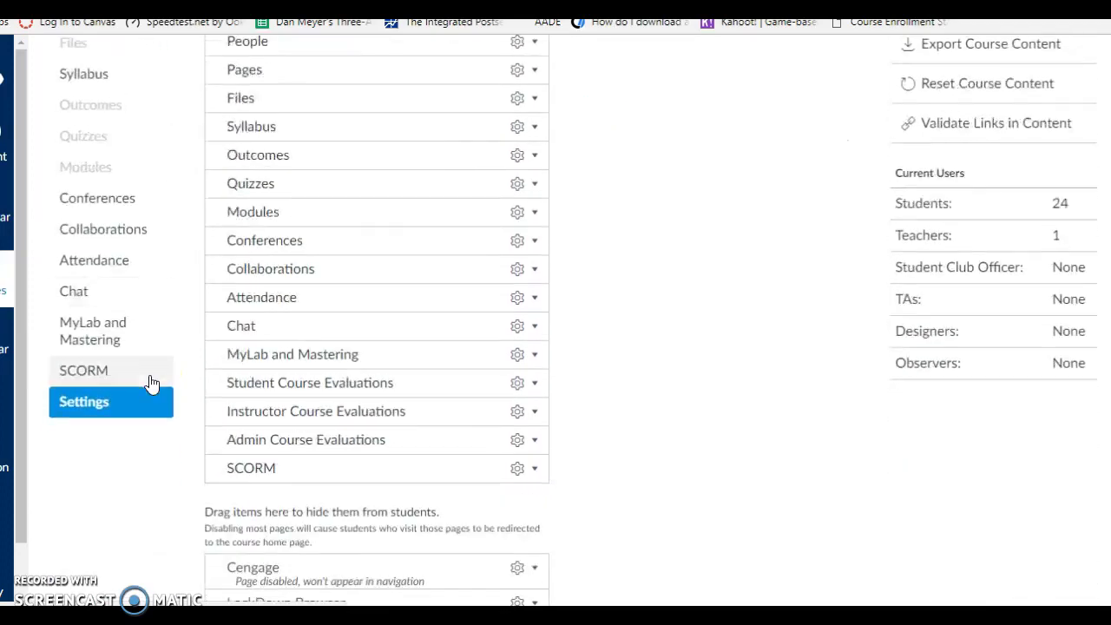
- From the MyLab and Mastering page, paste the master course ID under Copy existing course and search
left_click(83, 332)
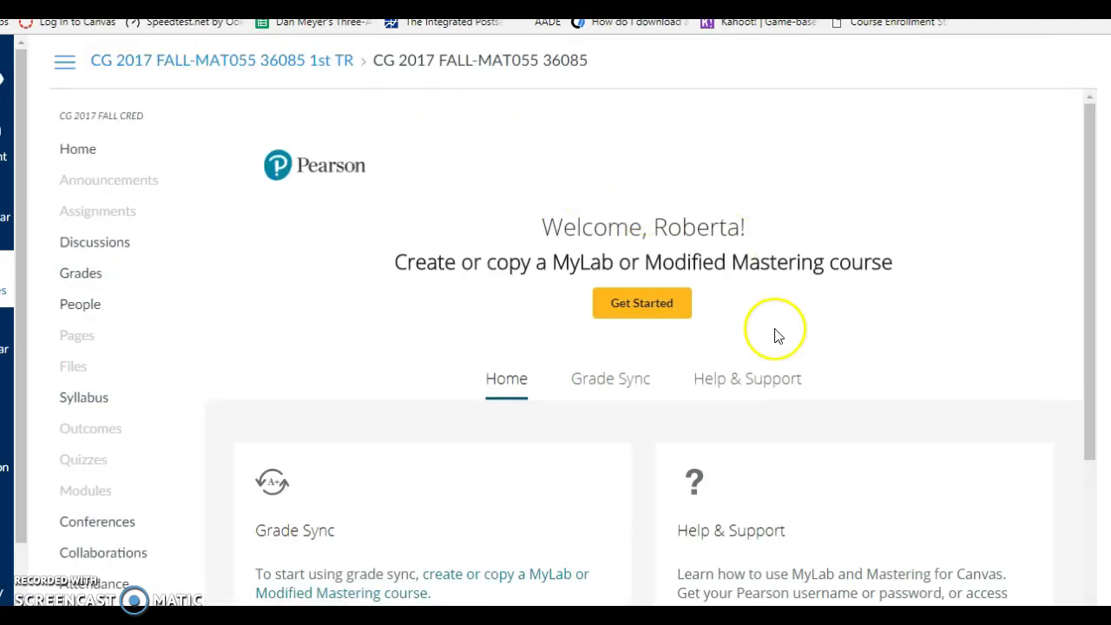
scroll(777, 336, "down", 2)
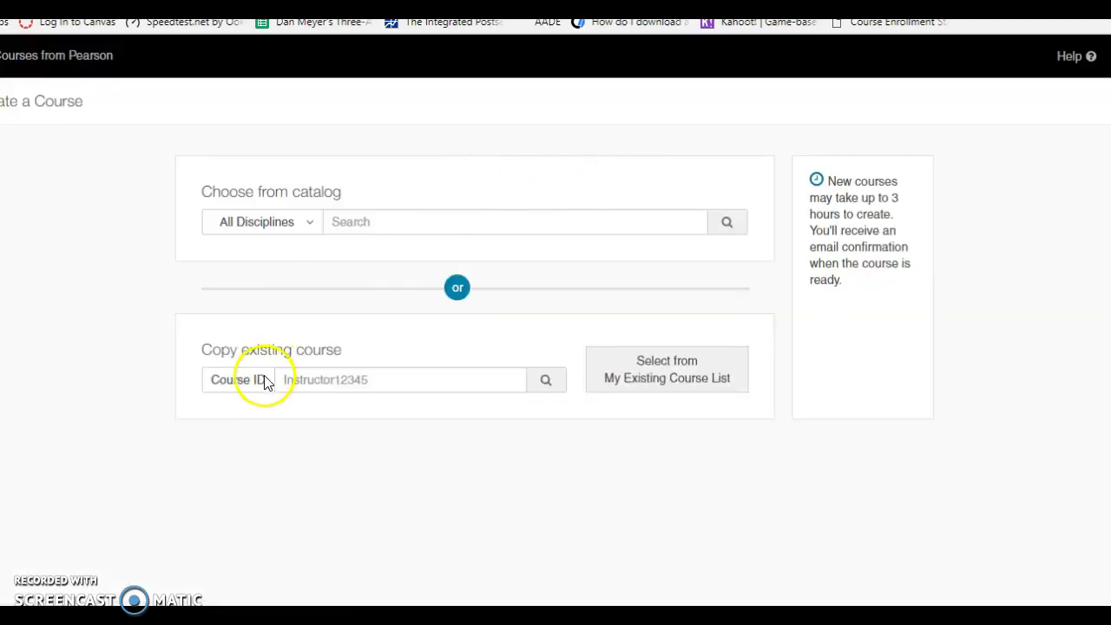
left_click(292, 379)
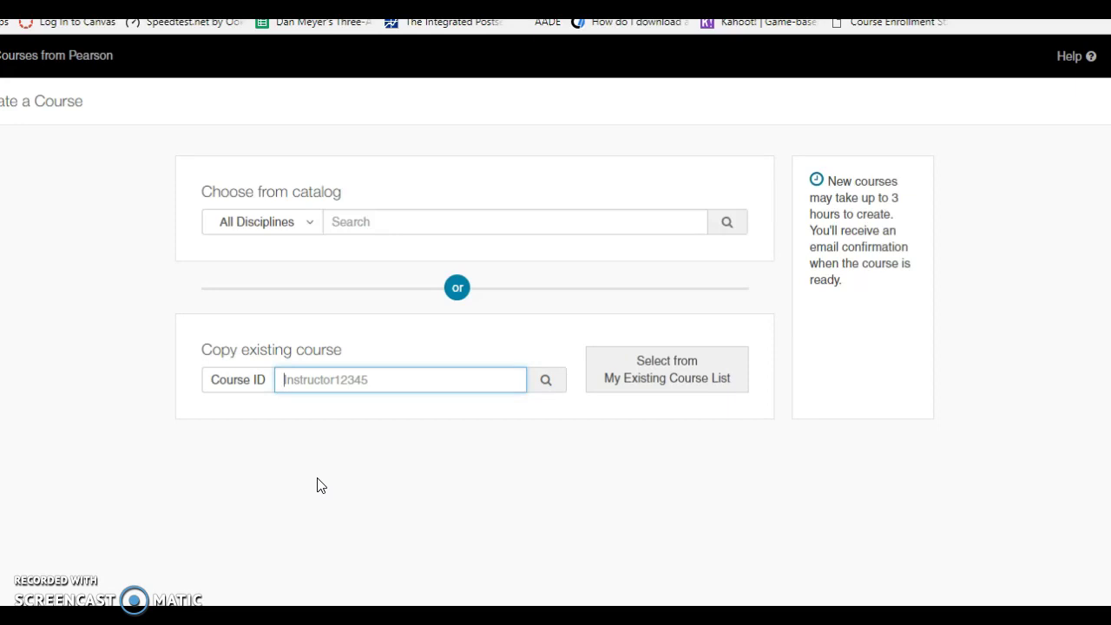
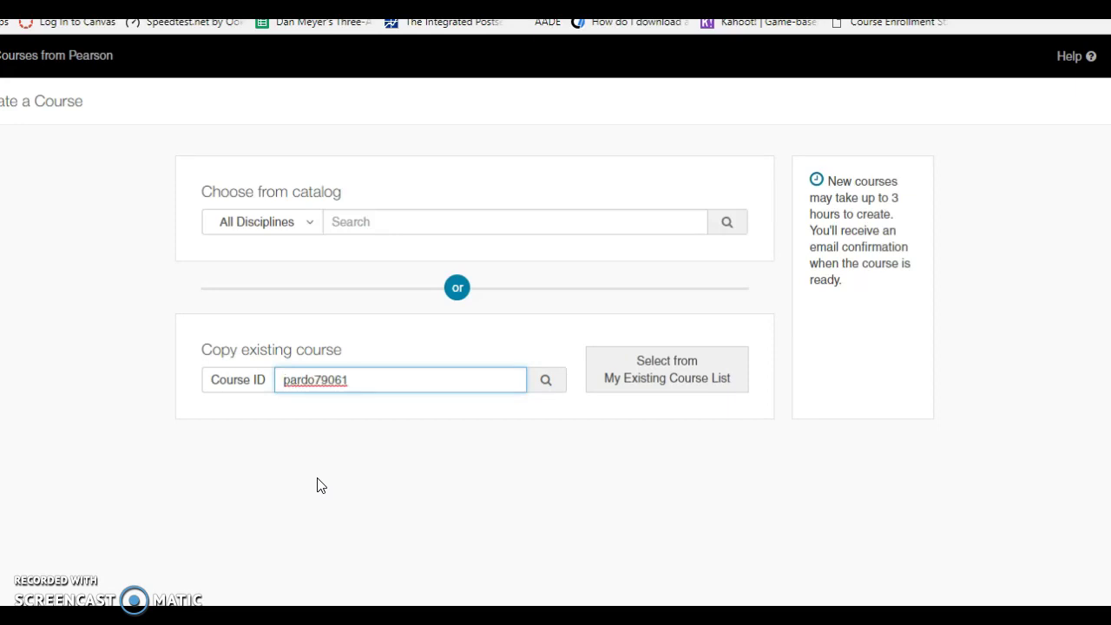
left_click(543, 388)
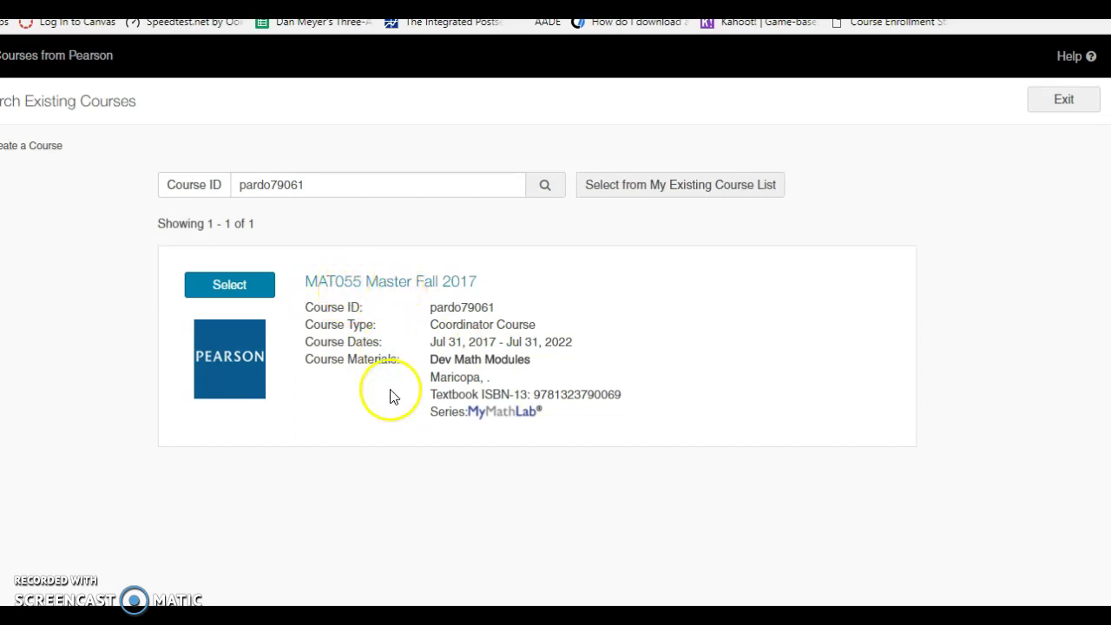
scroll(593, 367, "down", 1)
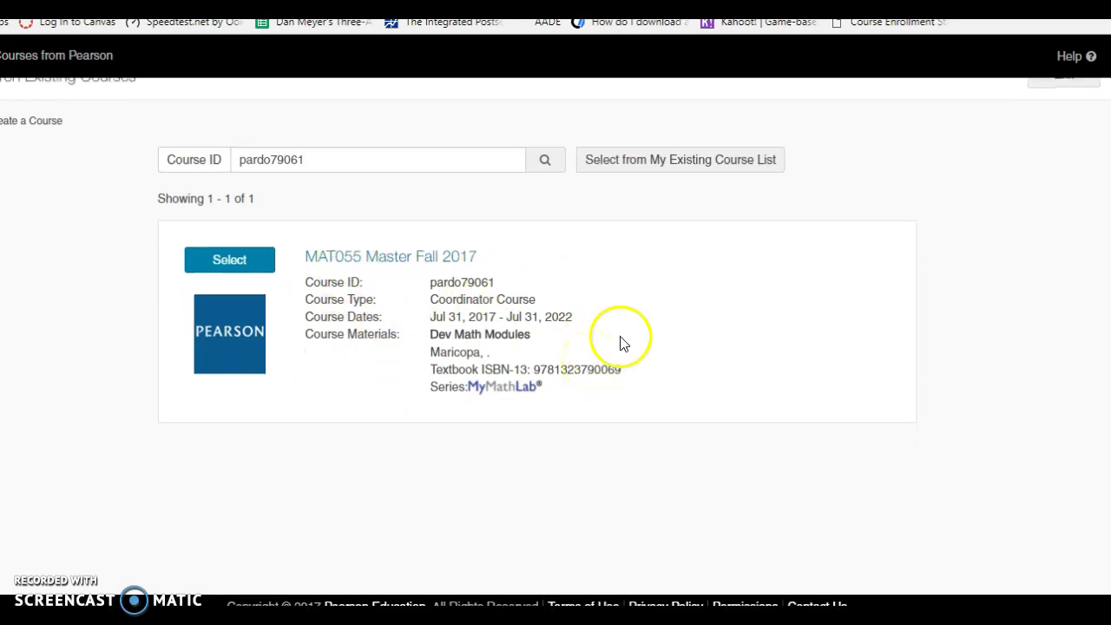
scroll(791, 370, "up", 1)
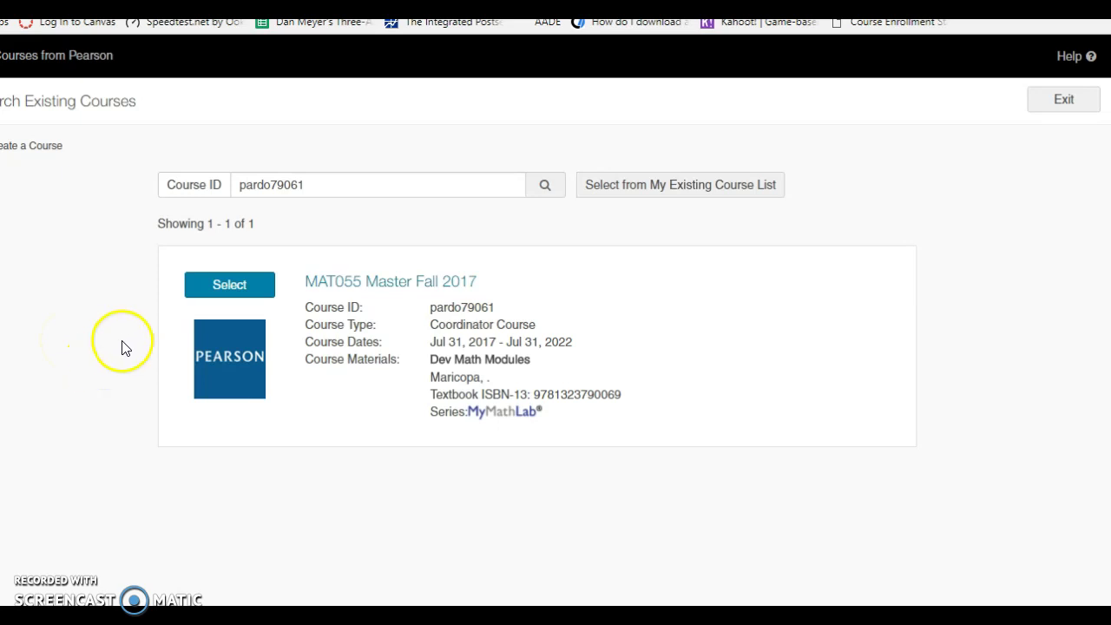
- Select MAT055 Master Fall 2017 to copy and name the new section MAT055 1st 5-weeks
left_click(244, 291)
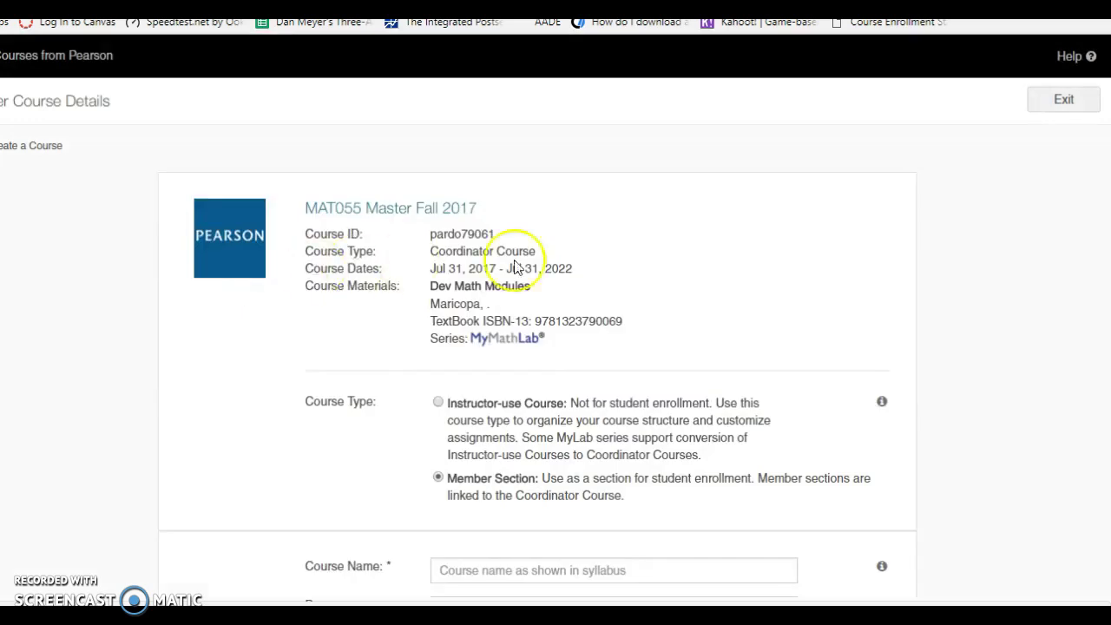
scroll(652, 335, "down", 1)
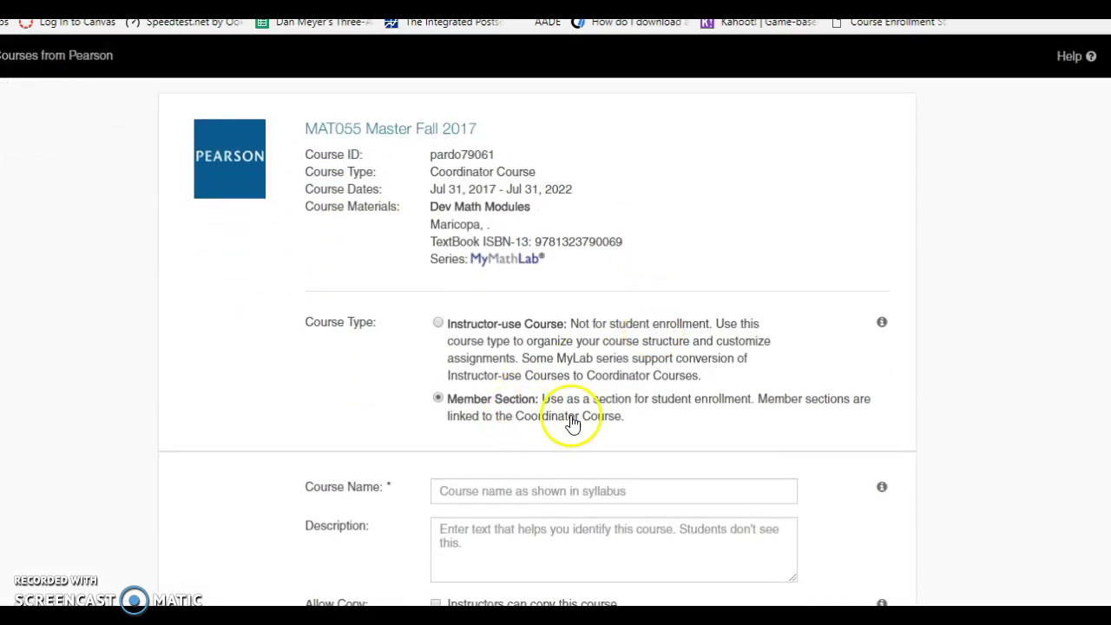
scroll(572, 424, "down", 2)
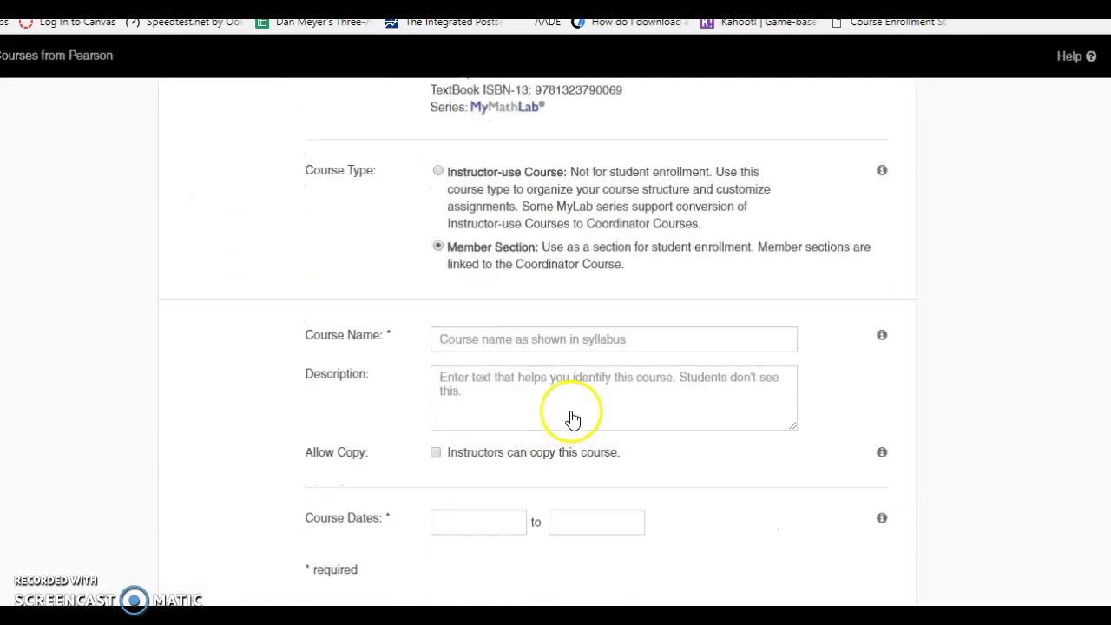
left_click(534, 337)
type("MA")
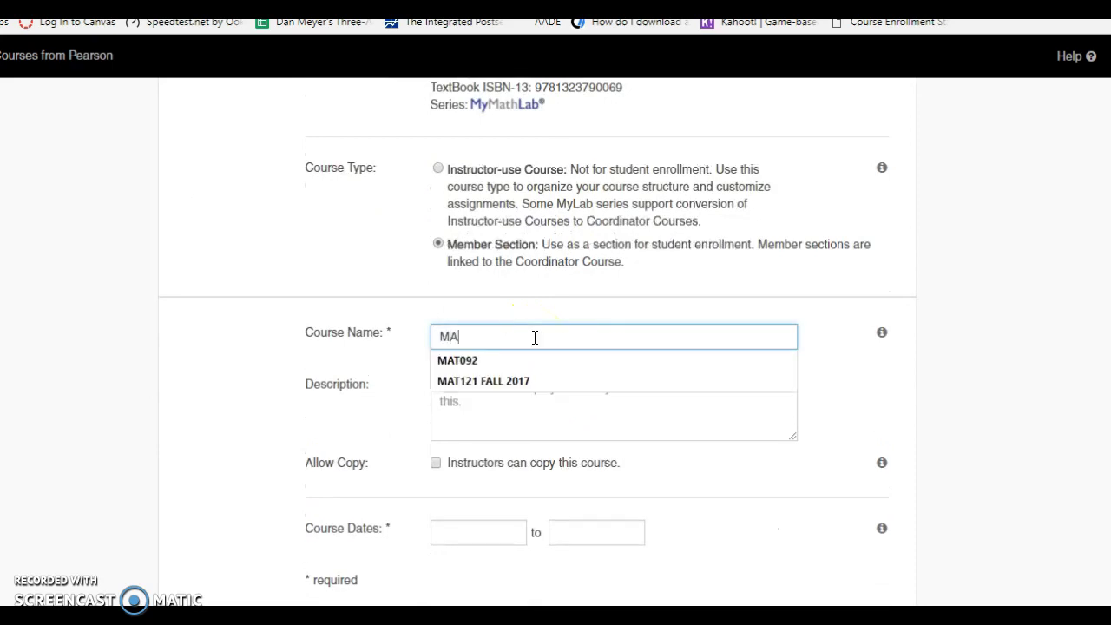
type("T055 1st 5-weeks")
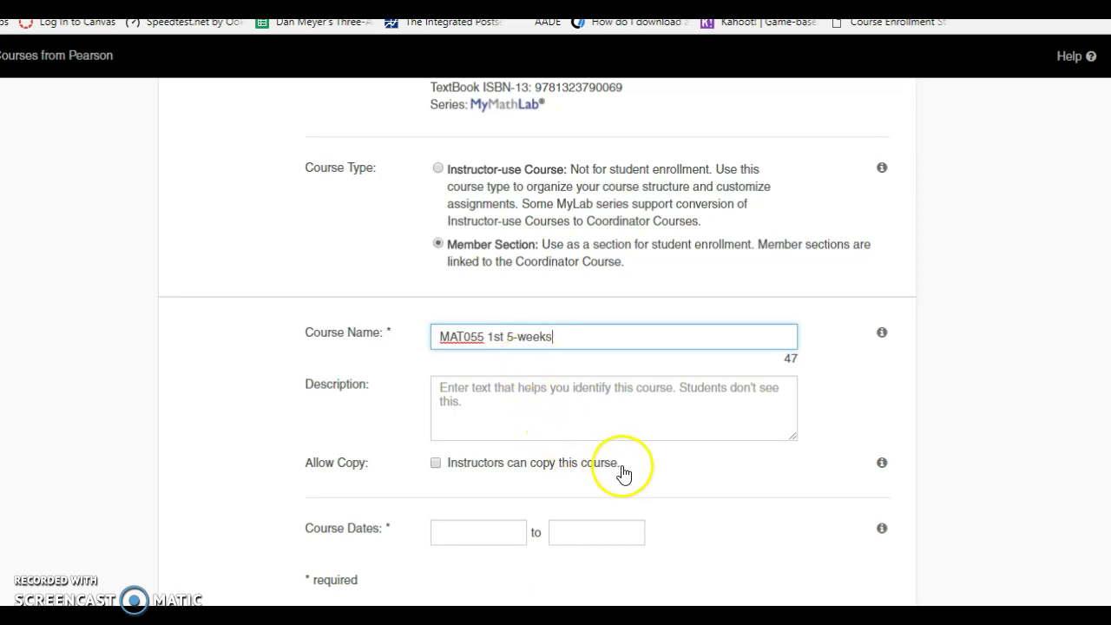
- Set the course dates to start Aug 11, 2017 and end Dec 31, 2017
scroll(632, 454, "down", 3)
left_click(491, 426)
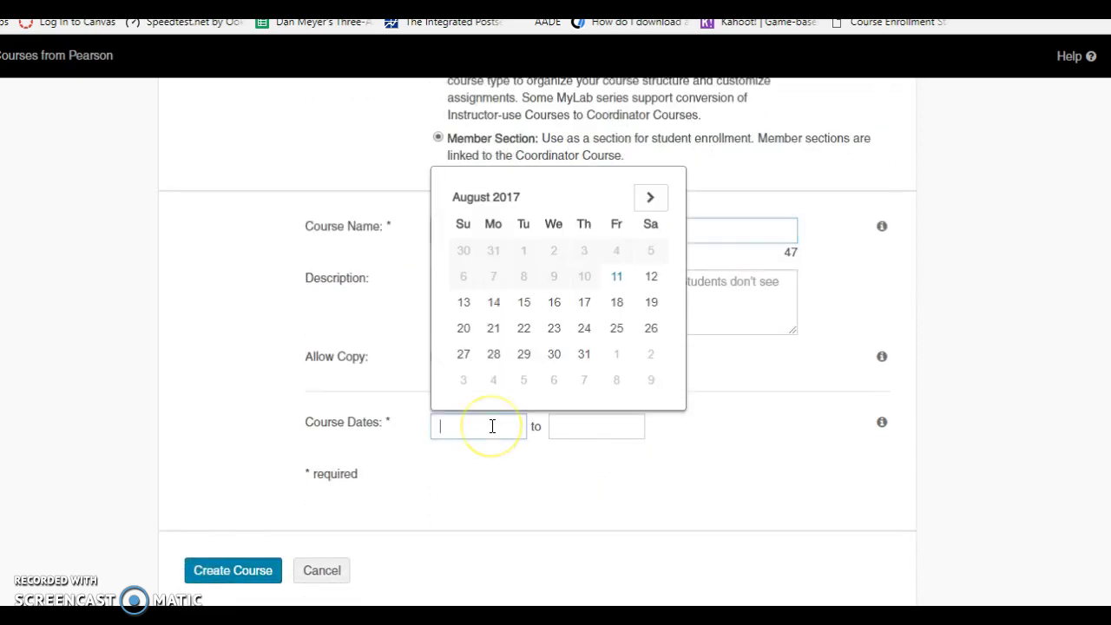
left_click(615, 277)
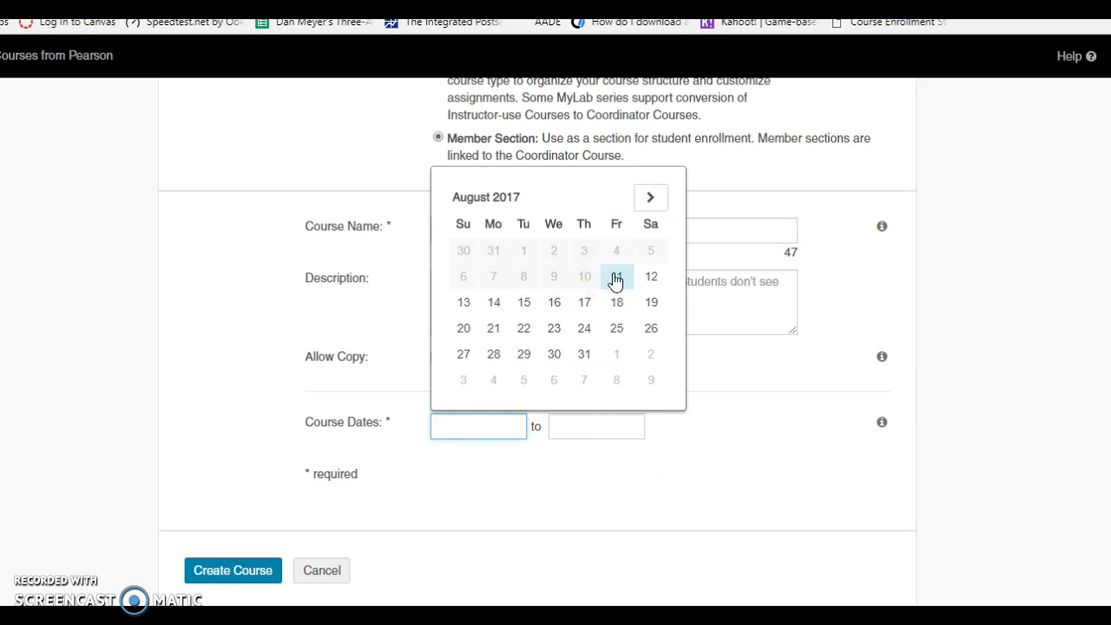
left_click(616, 278)
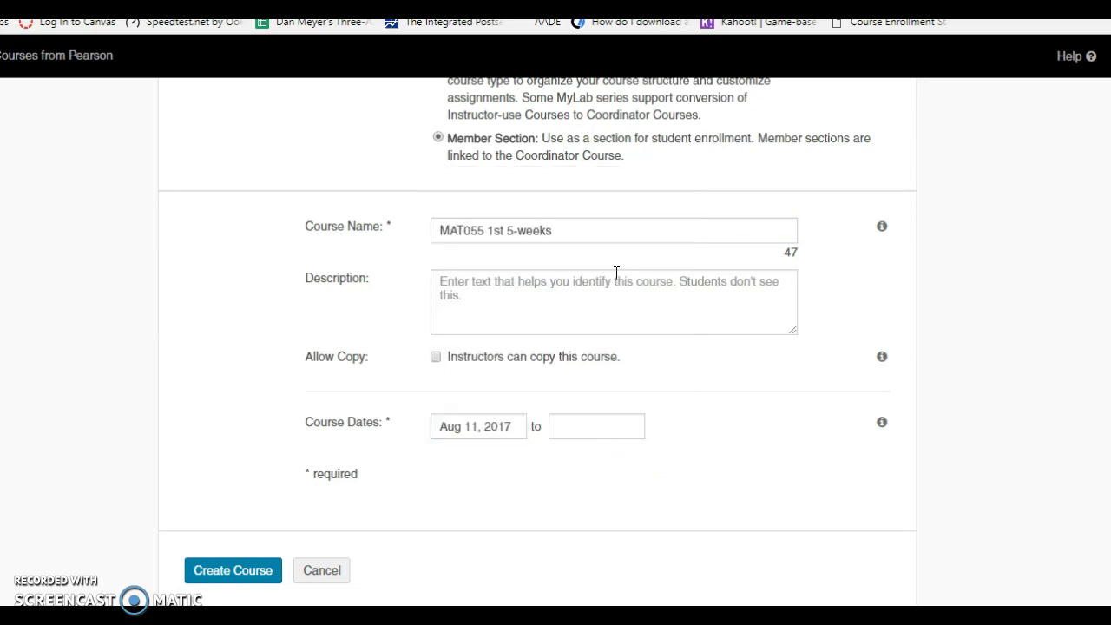
left_click(567, 426)
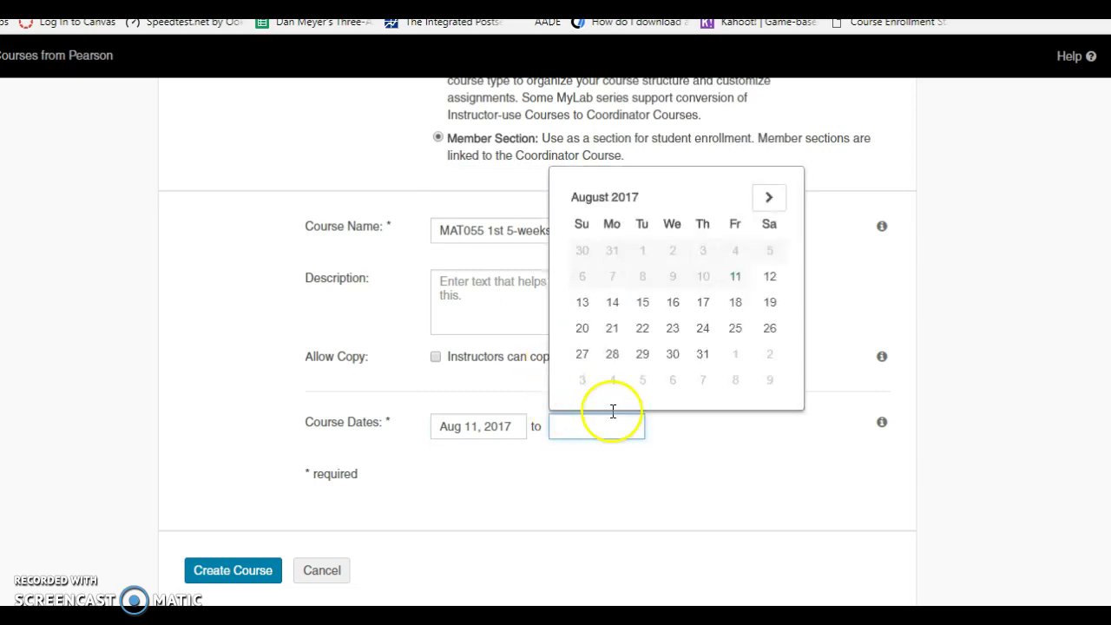
left_click(768, 199)
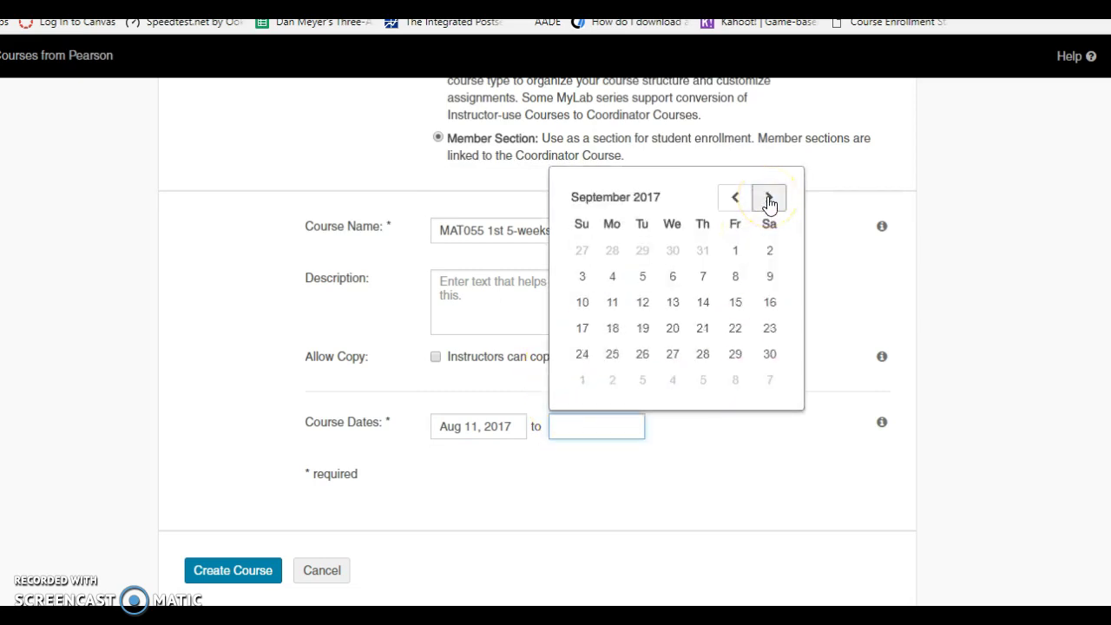
left_click(768, 199)
left_click(769, 199)
left_click(768, 198)
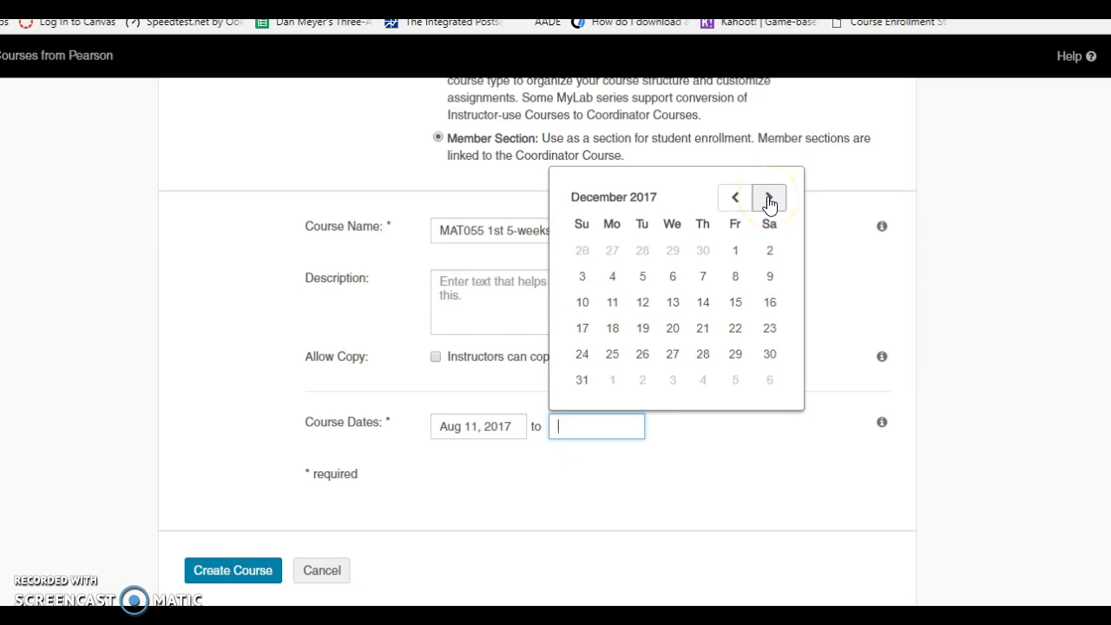
left_click(580, 382)
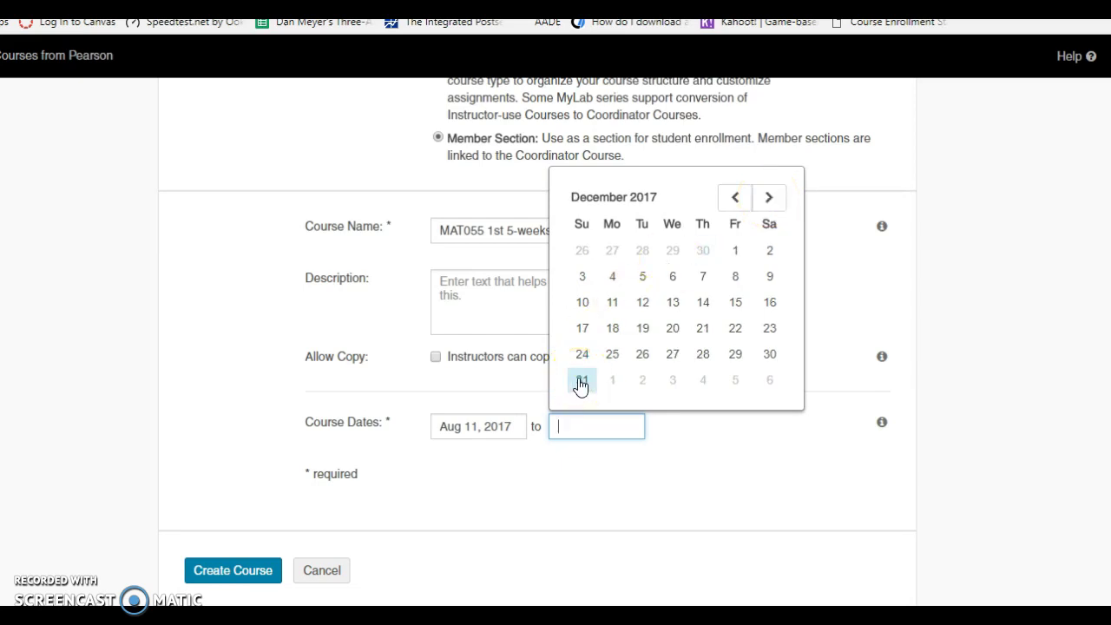
scroll(708, 423, "down", 1)
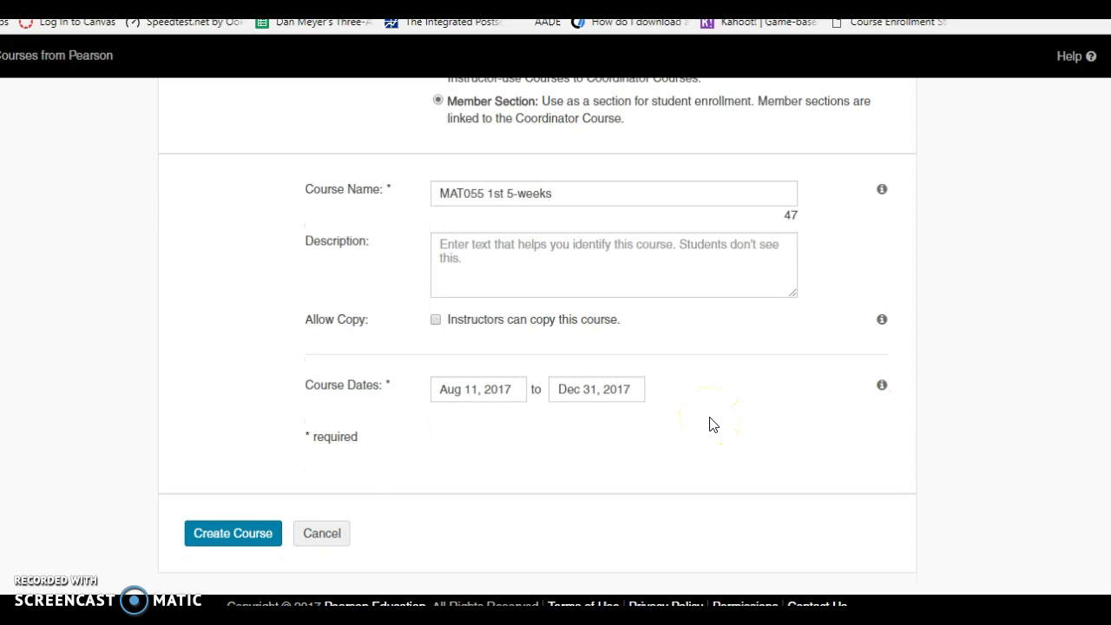
- Create the MAT055 1st 5-weeks section, close the Pearson tab, and return to the Canvas course Home
left_click(249, 535)
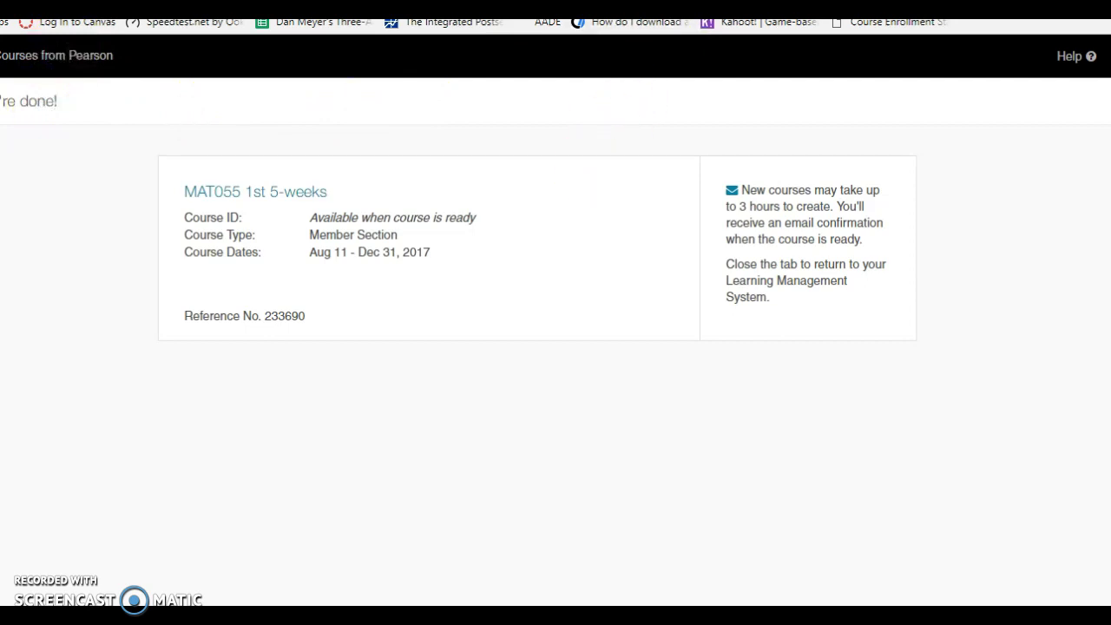
key("ctrl+w")
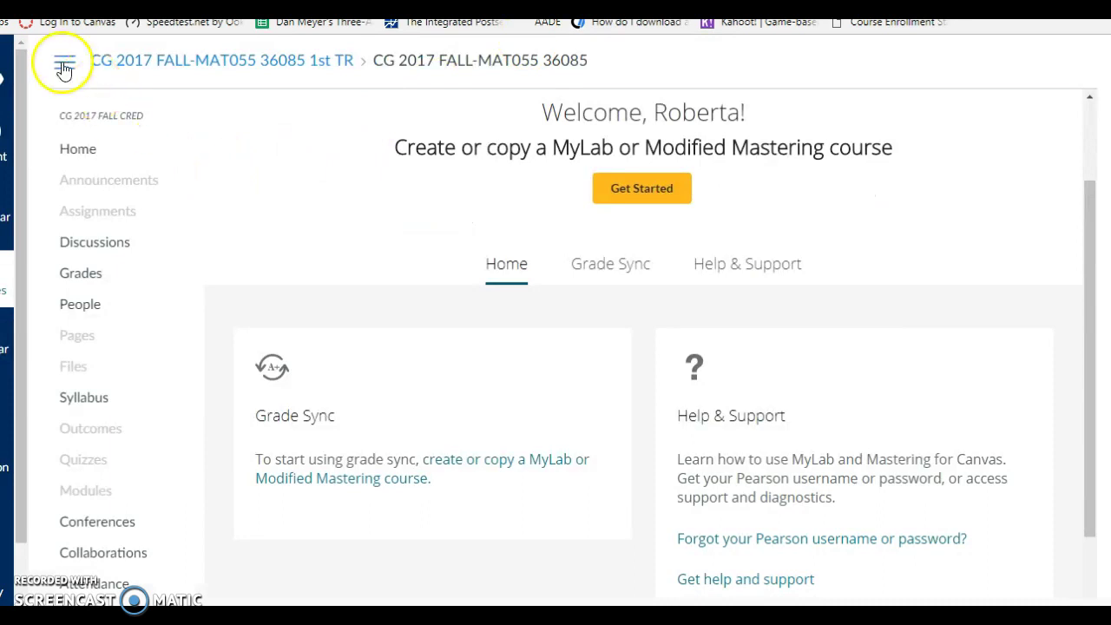
left_click(73, 152)
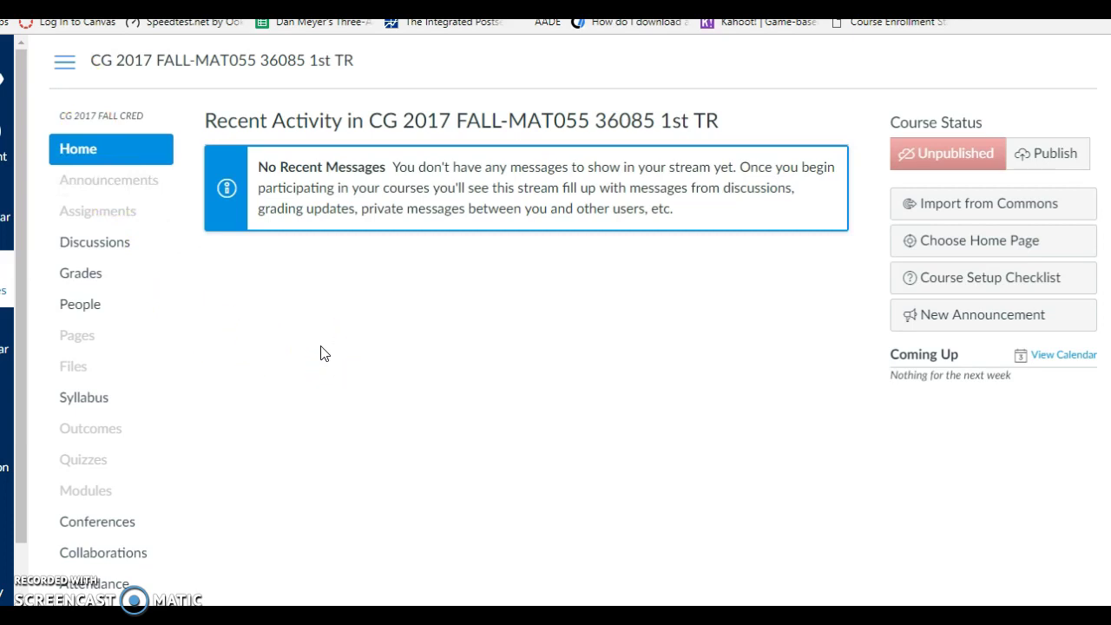
- Open the linked MAT055 1st 5-weeks MyMathLab course through the course's MyLab and Mastering link
scroll(321, 353, "down", 3)
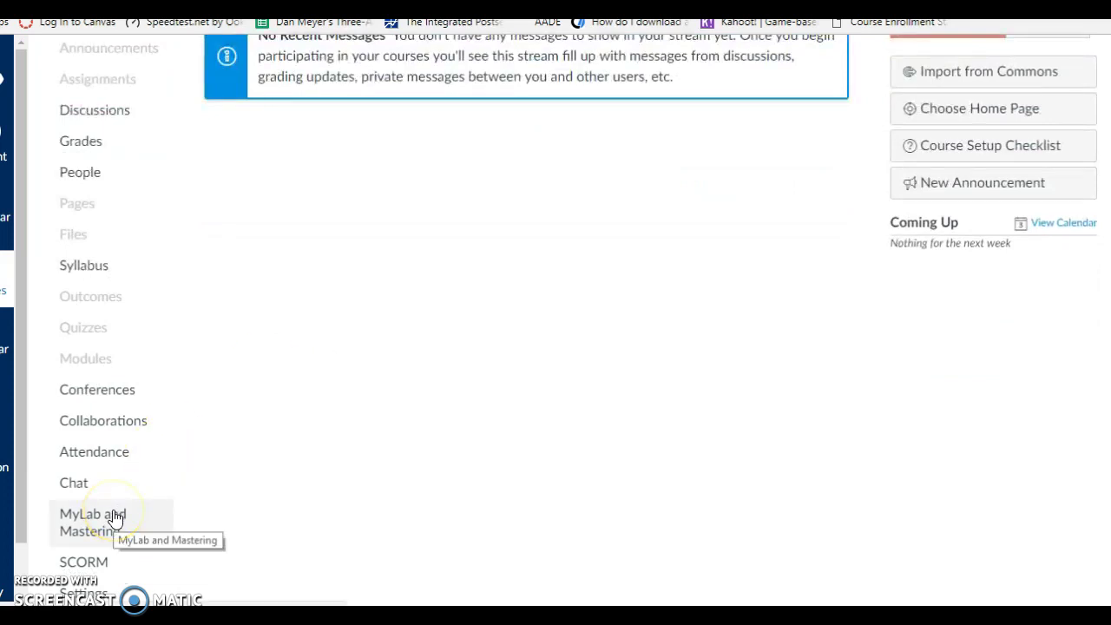
left_click(115, 518)
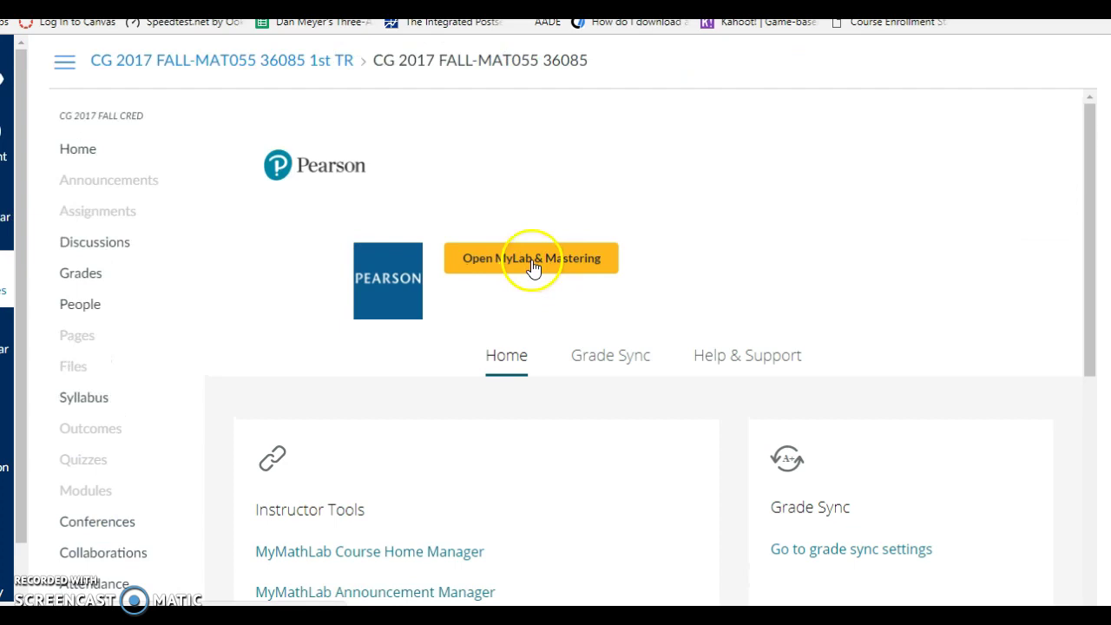
scroll(545, 297, "down", 1)
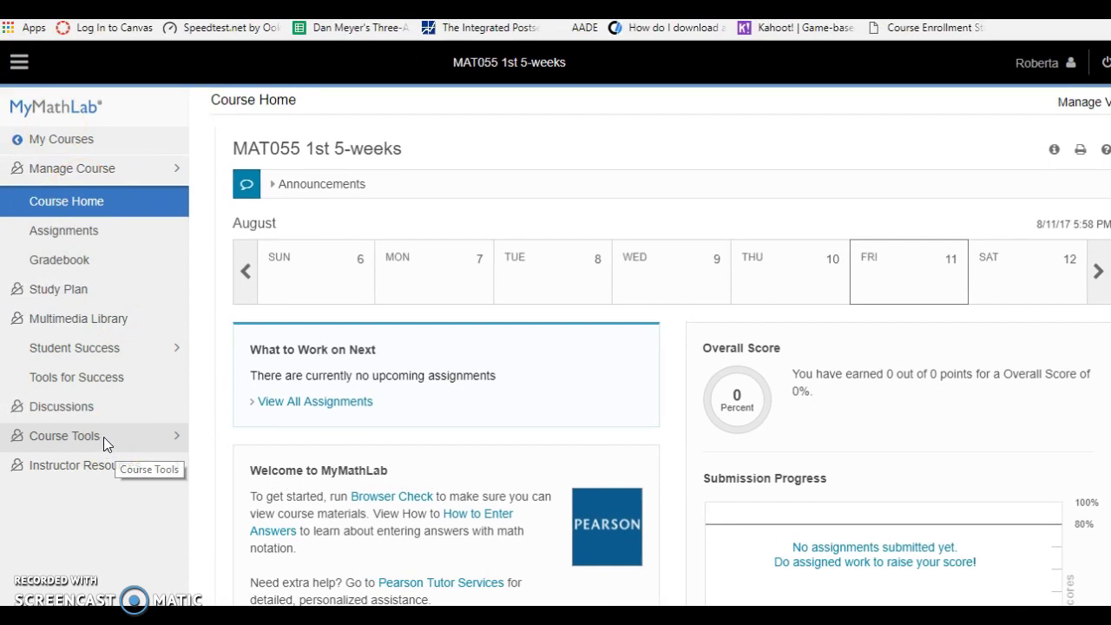
- Open Course Tools > Assignment Manager and scroll through the copied assignments and their start dates
left_click(103, 436)
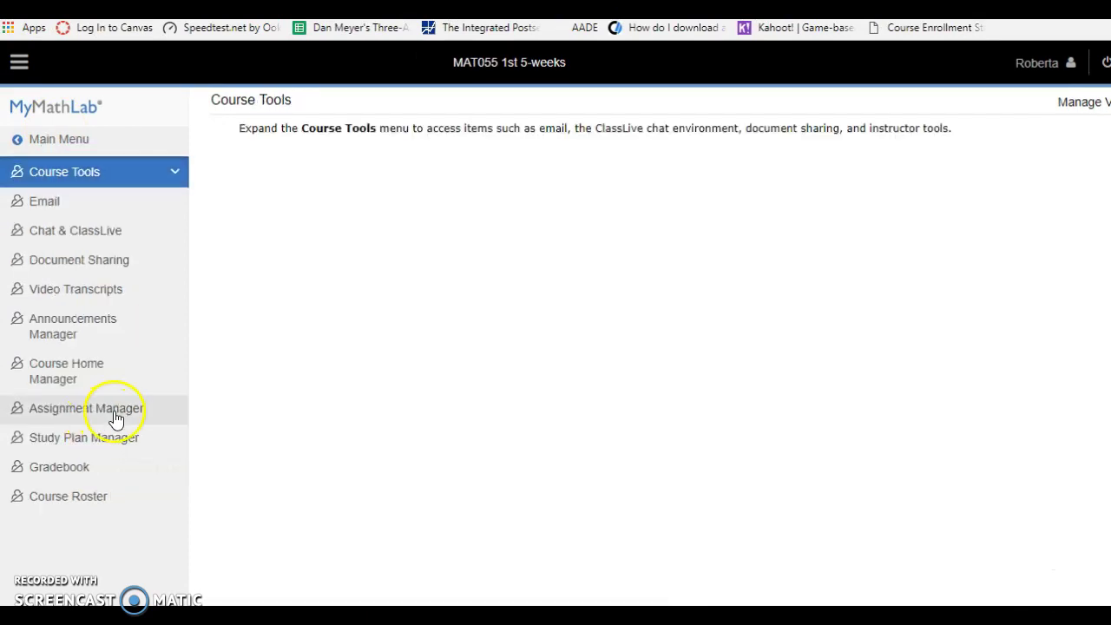
left_click(115, 417)
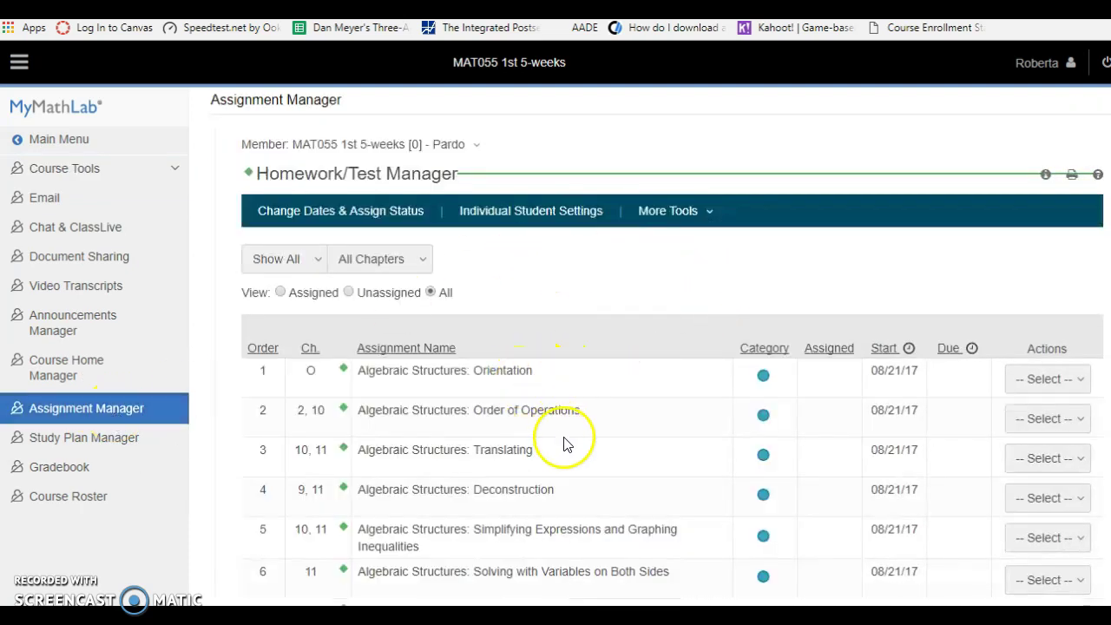
scroll(573, 507, "down", 1)
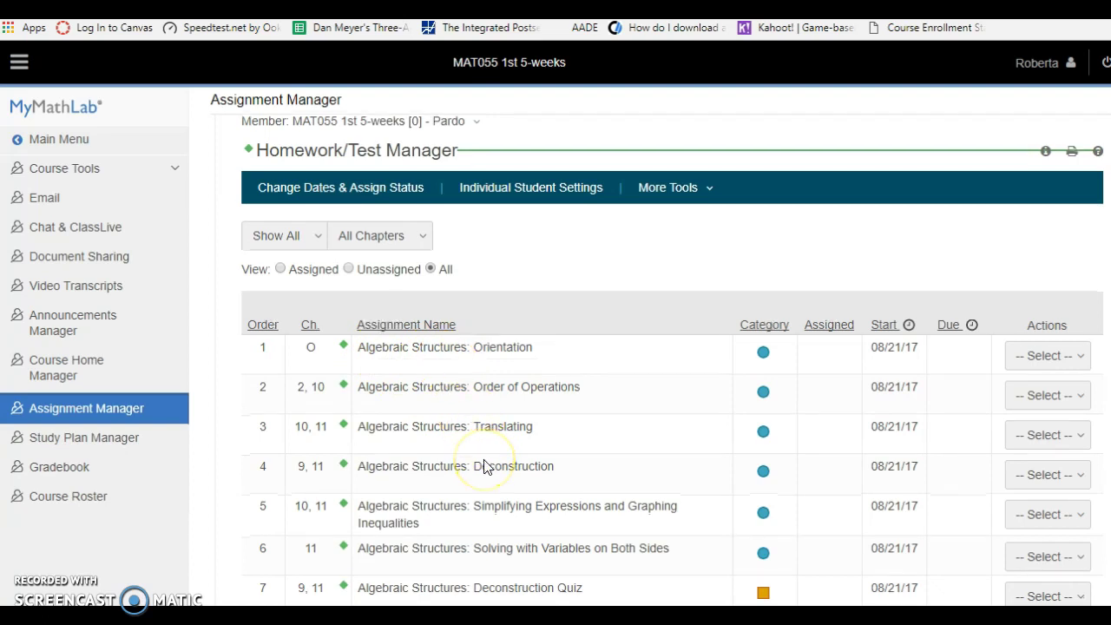
scroll(485, 466, "down", 1)
scroll(484, 466, "down", 1)
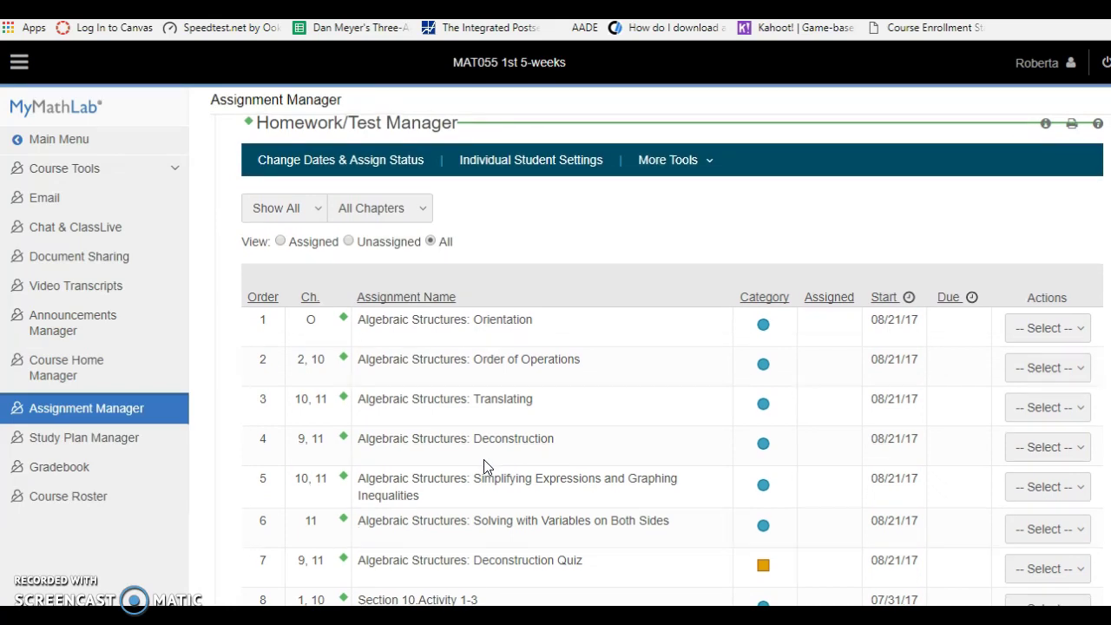
scroll(483, 461, "down", 3)
scroll(484, 466, "down", 7)
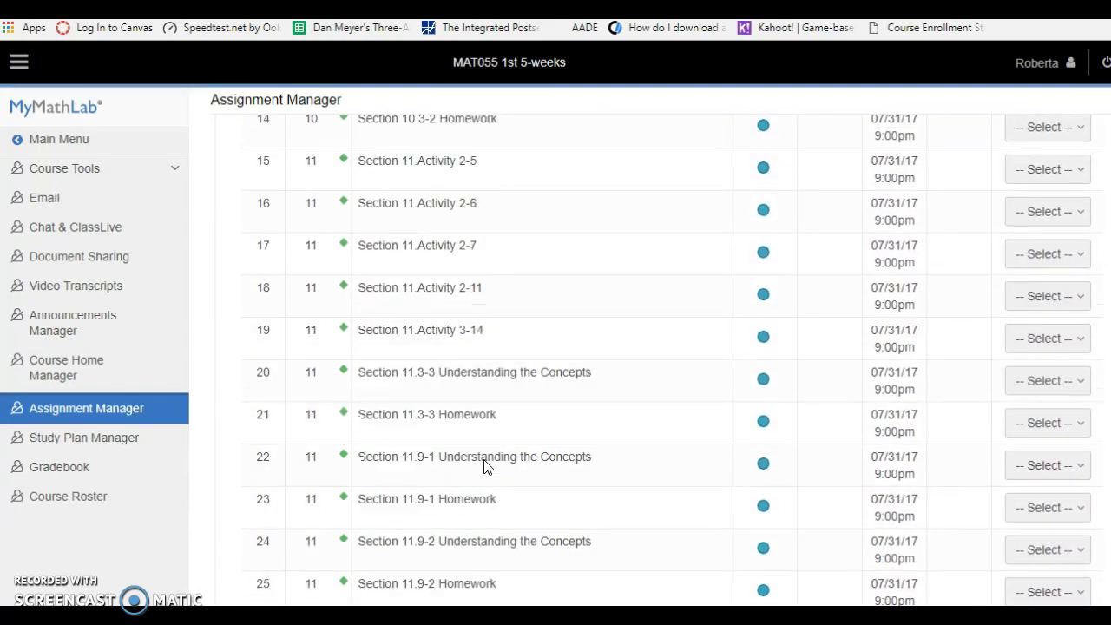
scroll(484, 464, "up", 3)
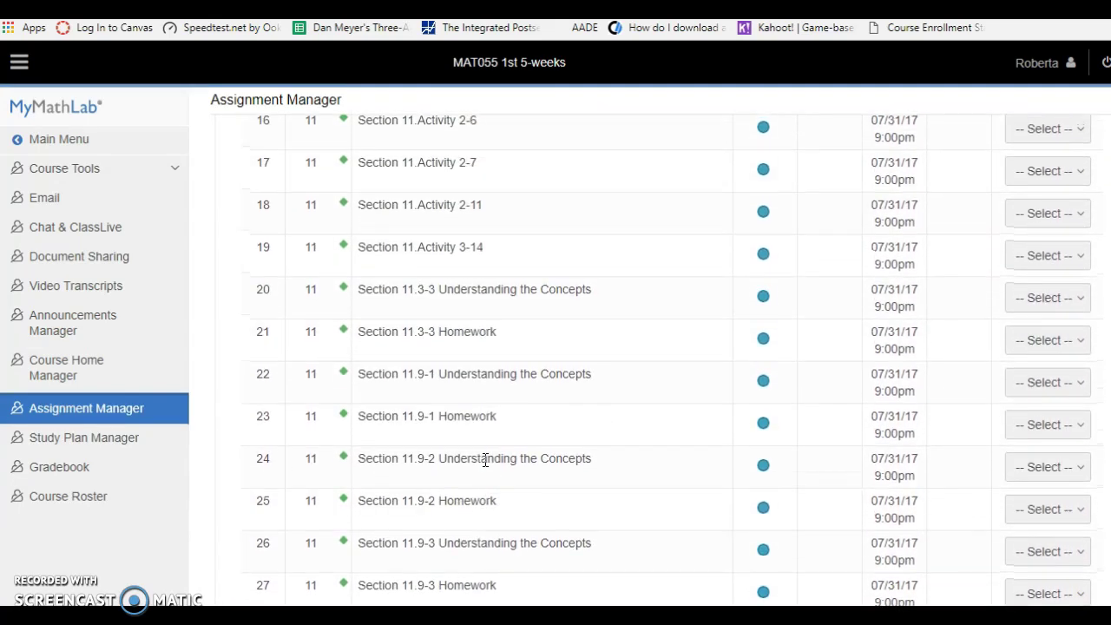
scroll(485, 461, "up", 3)
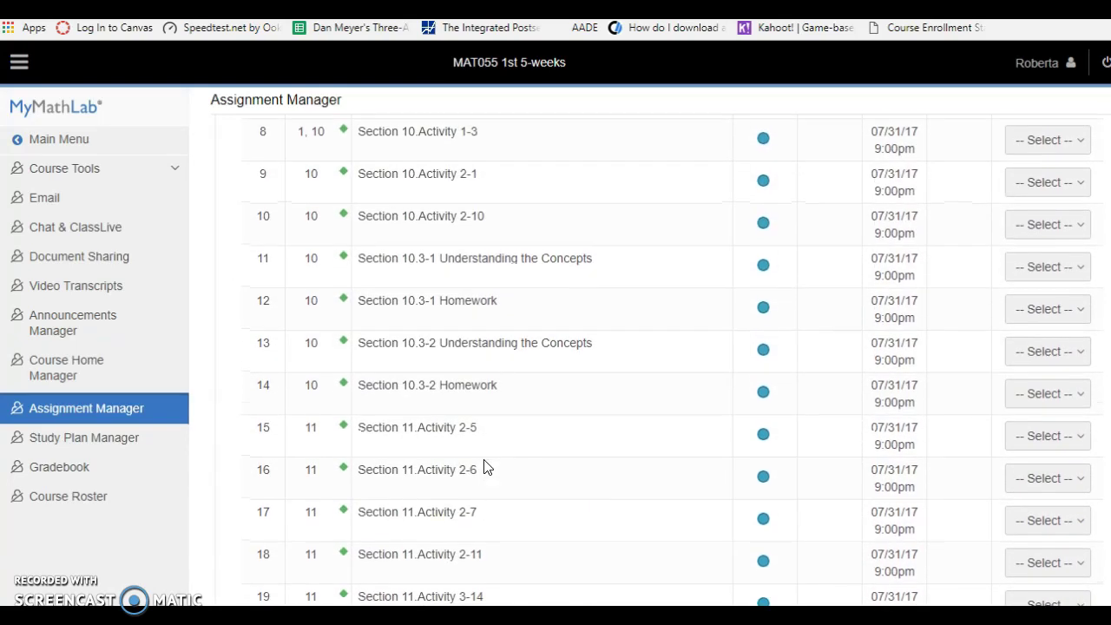
scroll(484, 466, "up", 2)
scroll(485, 462, "up", 2)
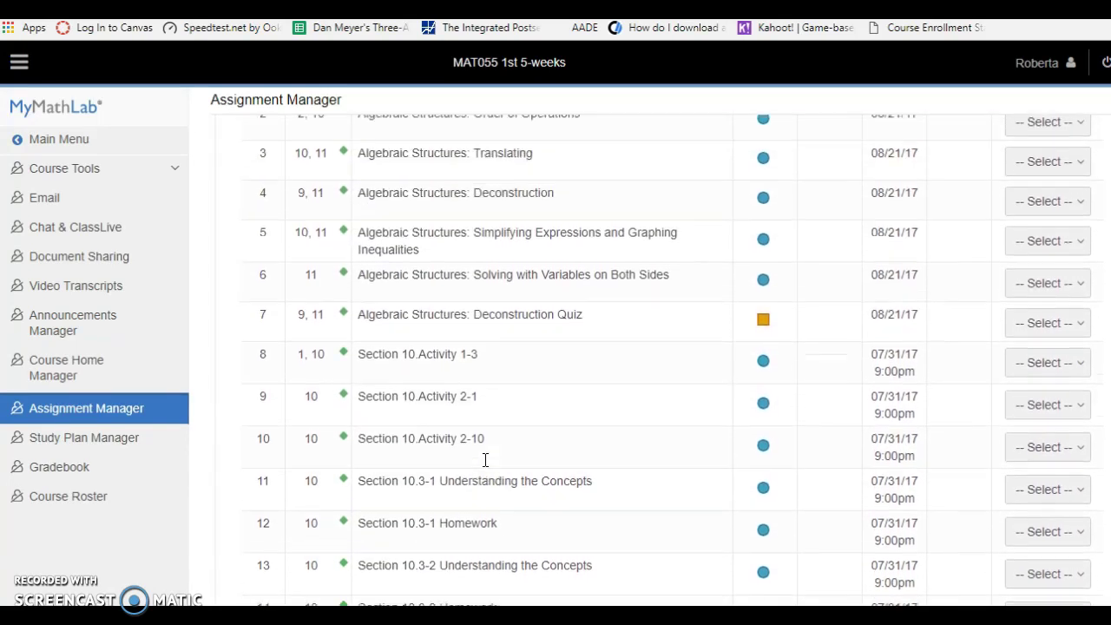
scroll(485, 462, "up", 1)
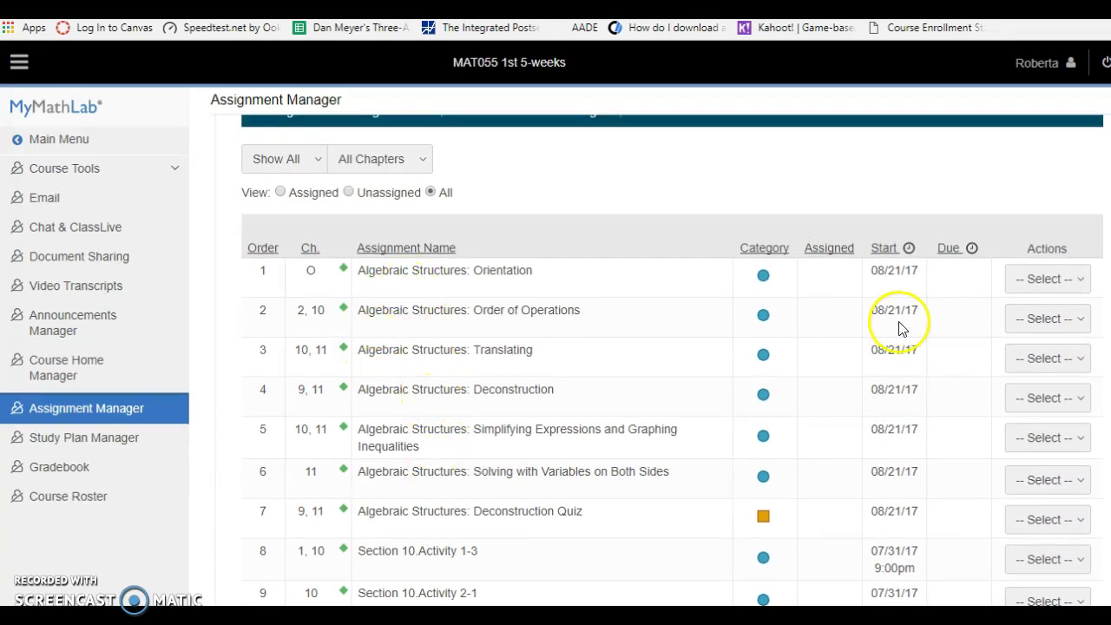
- Show the Actions dropdown options for the Algebraic Structures: Orientation assignment
left_click(1054, 289)
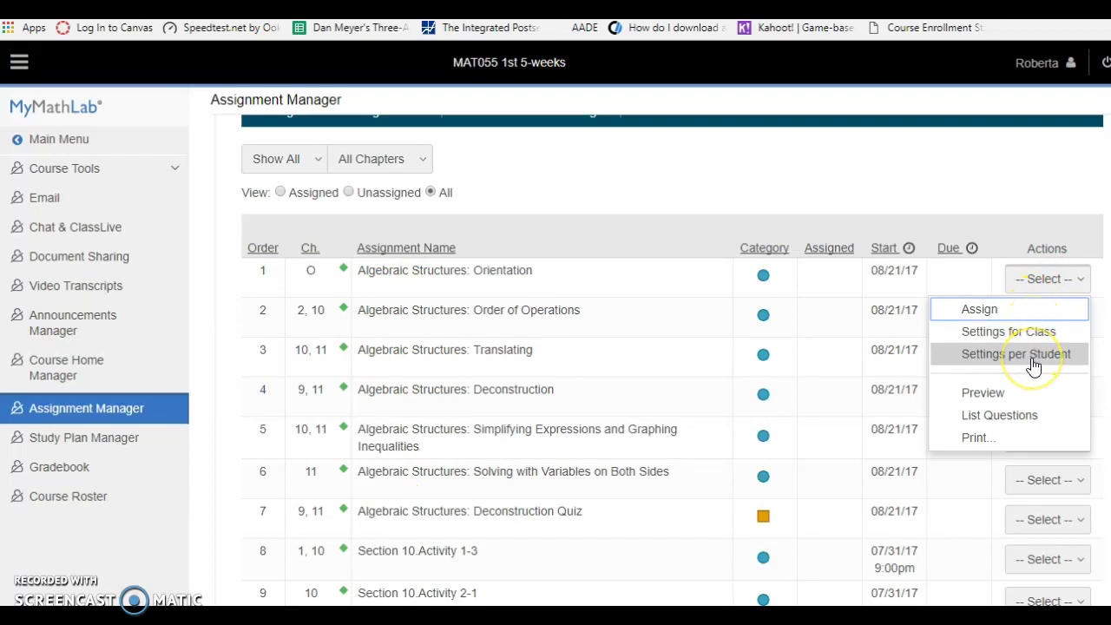
left_click(1001, 396)
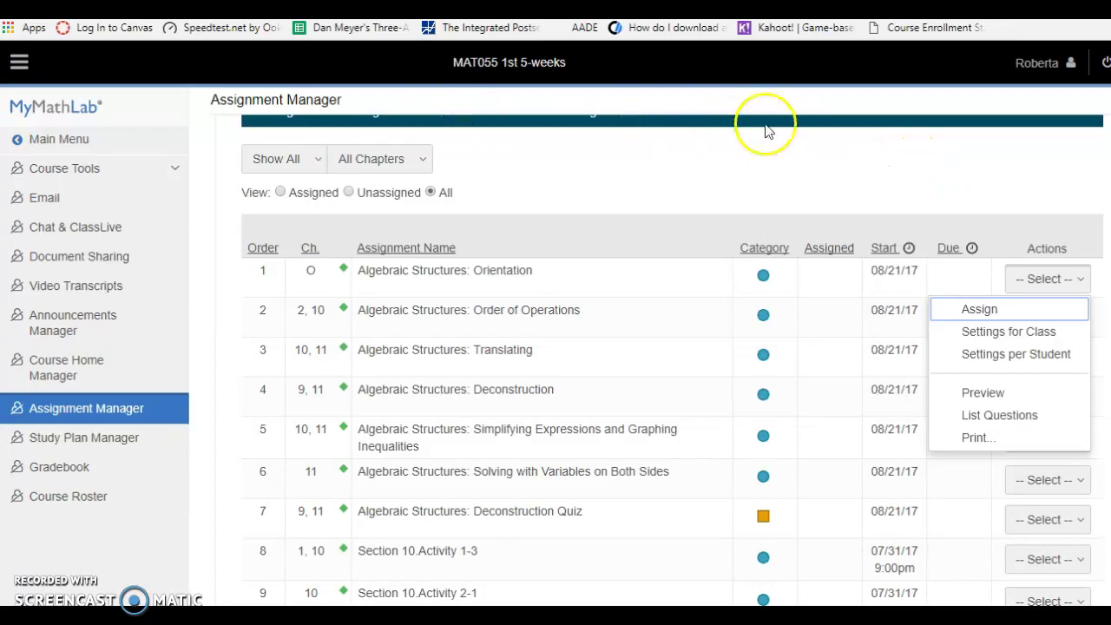
- Sign out of MyLab & Mastering, then set Automatic Grade Sync to On in Canvas's grade sync settings
left_click(1102, 68)
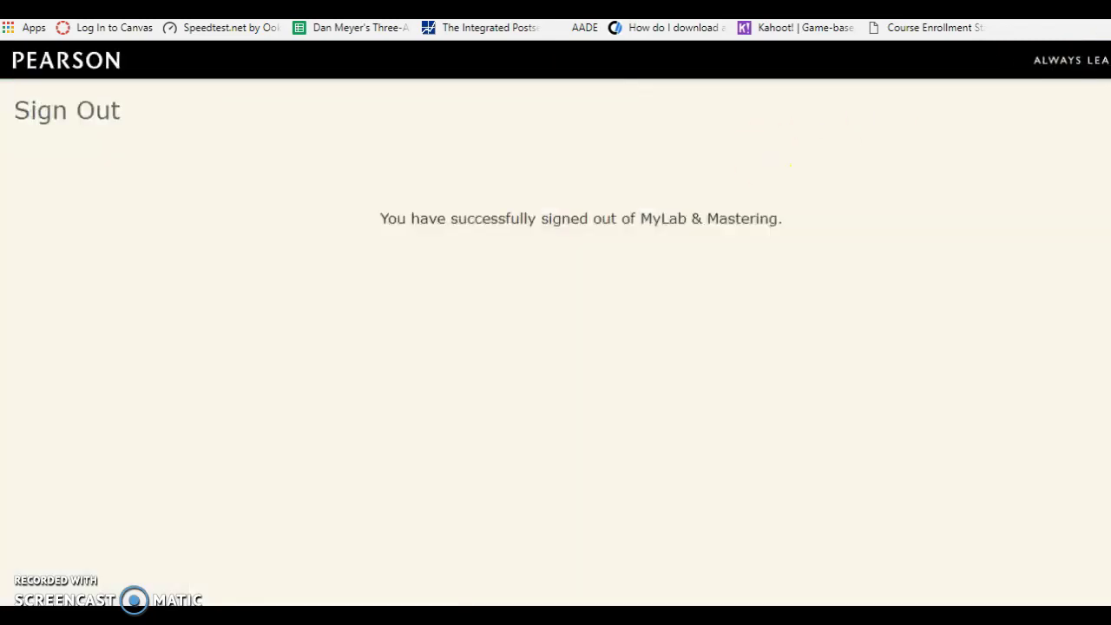
key("ctrl+w")
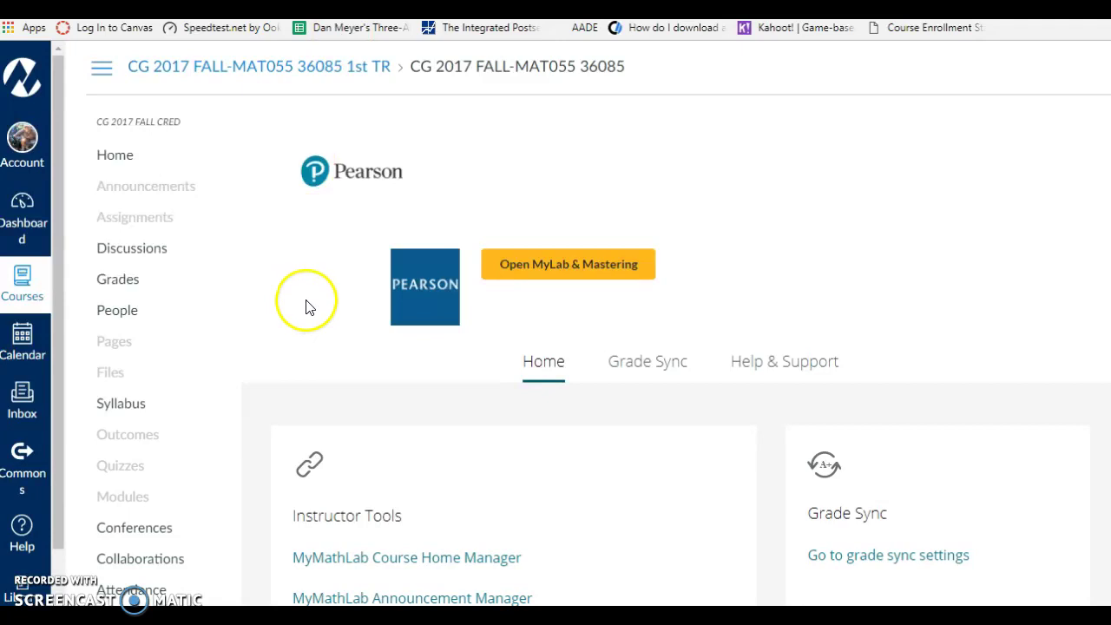
scroll(305, 305, "down", 3)
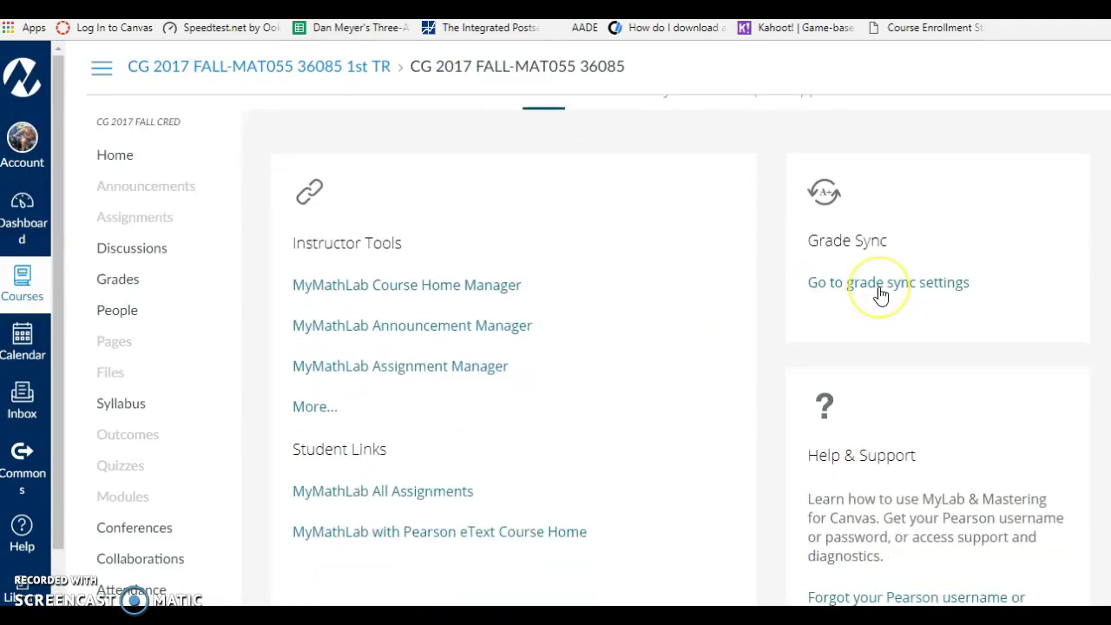
left_click(881, 295)
scroll(793, 289, "down", 3)
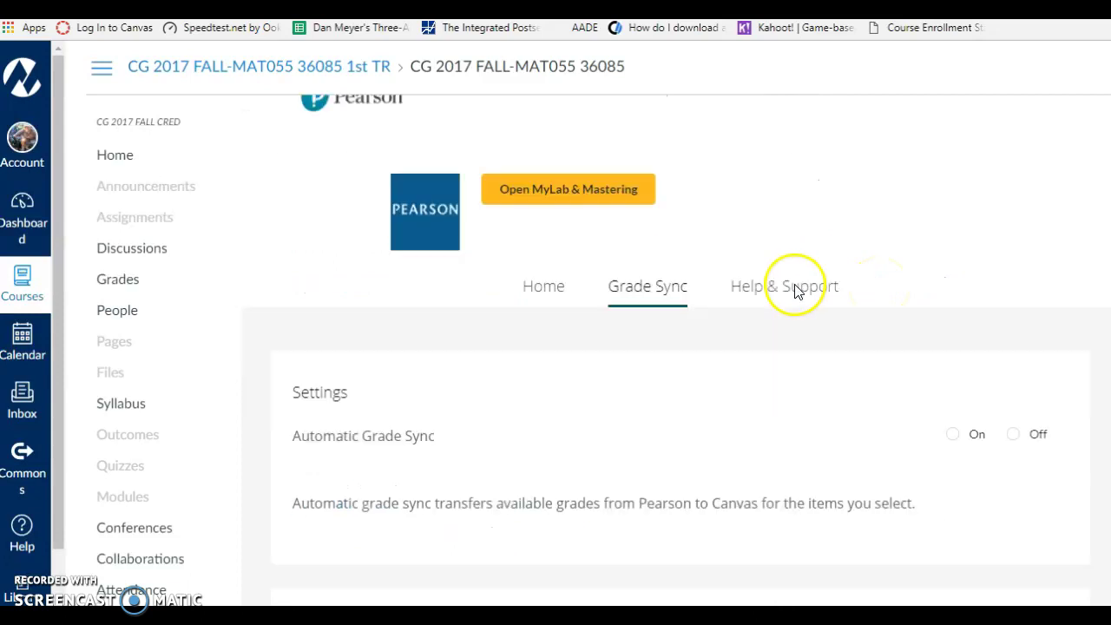
left_click(949, 279)
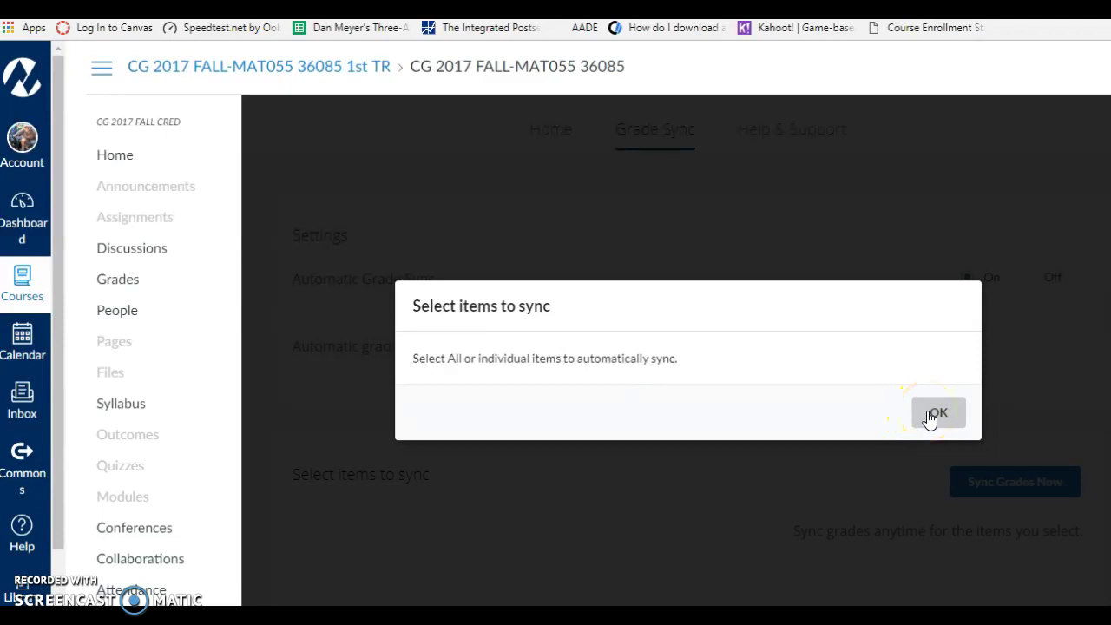
- Acknowledge the select-items prompt and review the sync list starting from Algebraic Structures: Deconstruction
left_click(930, 415)
scroll(694, 463, "down", 4)
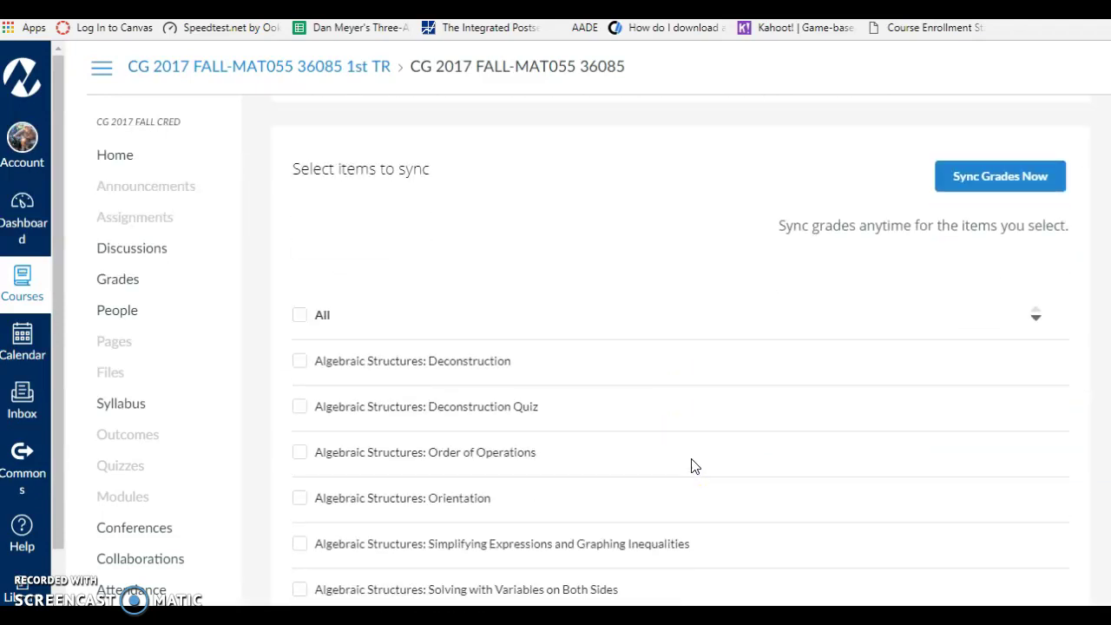
scroll(695, 464, "down", 1)
left_click(298, 310)
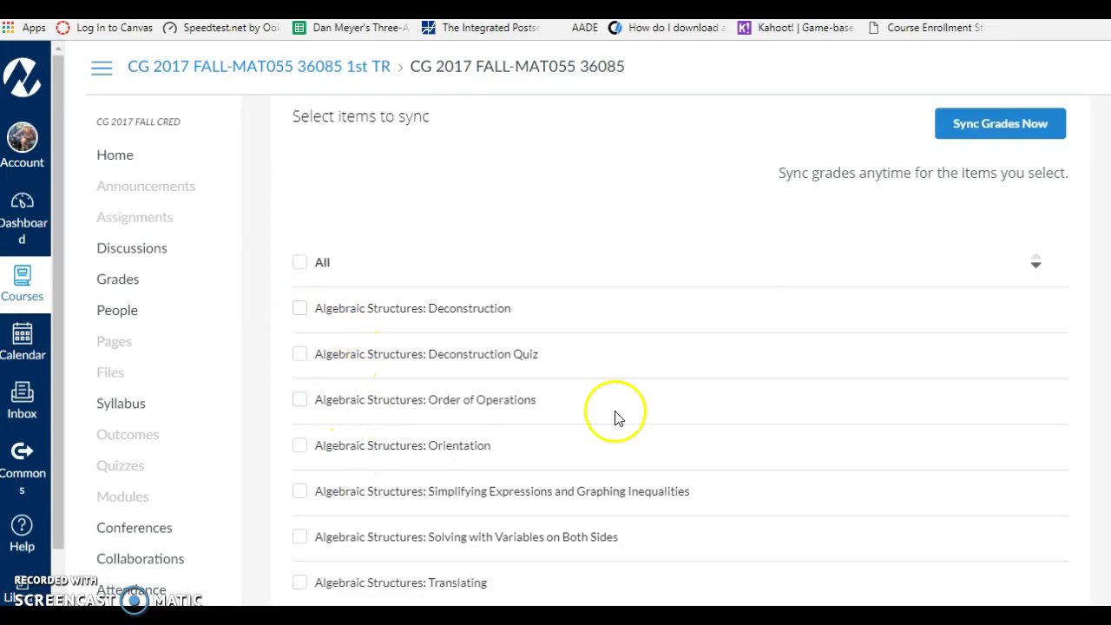
scroll(644, 414, "down", 3)
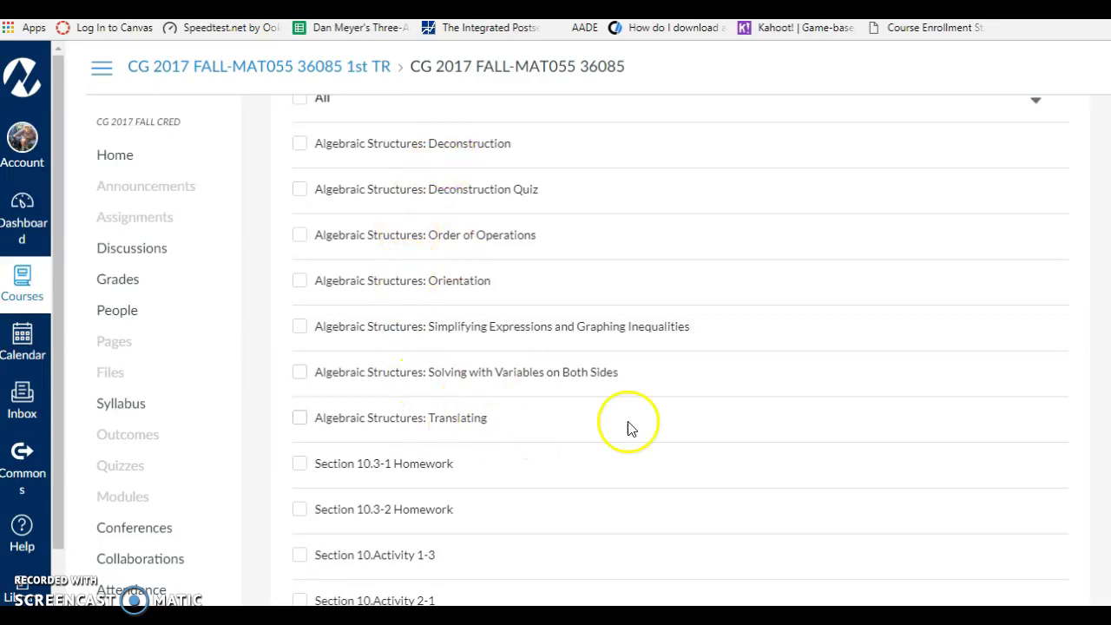
scroll(657, 417, "up", 5)
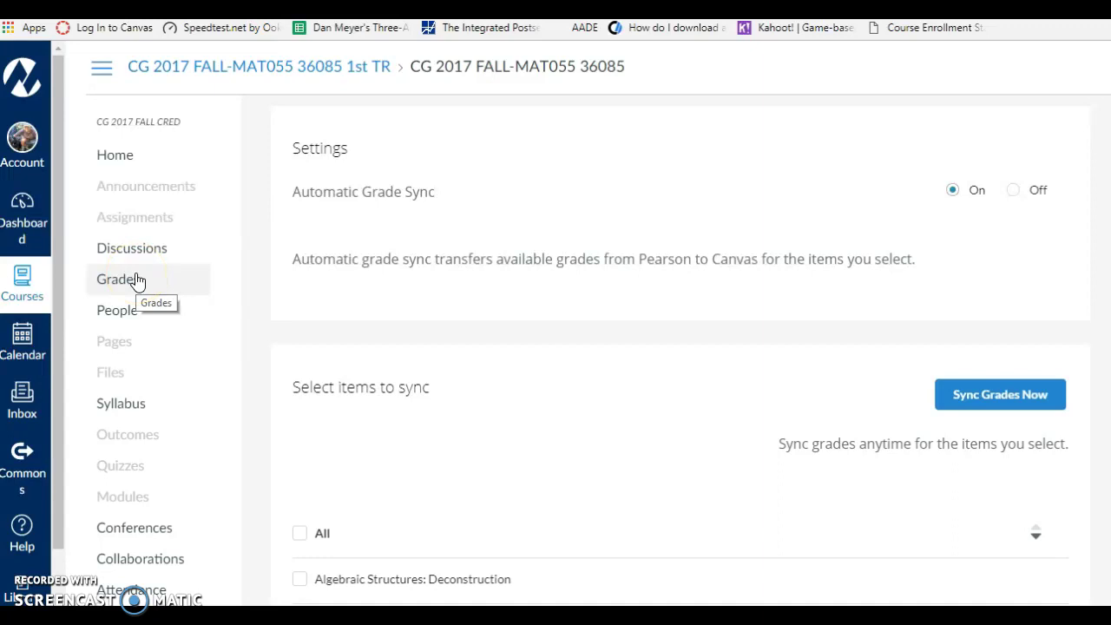
- Open the CG 2017 FALL-MAT055 36067 gradebook showing Order of Operations, Orientation and Translating columns
left_click(102, 70)
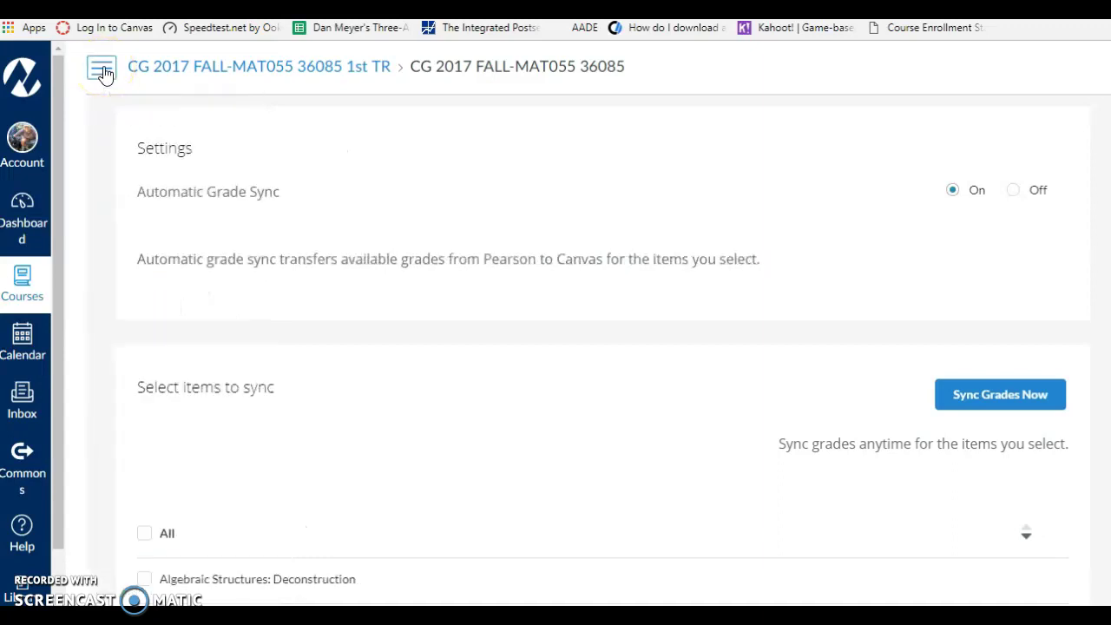
left_click(102, 69)
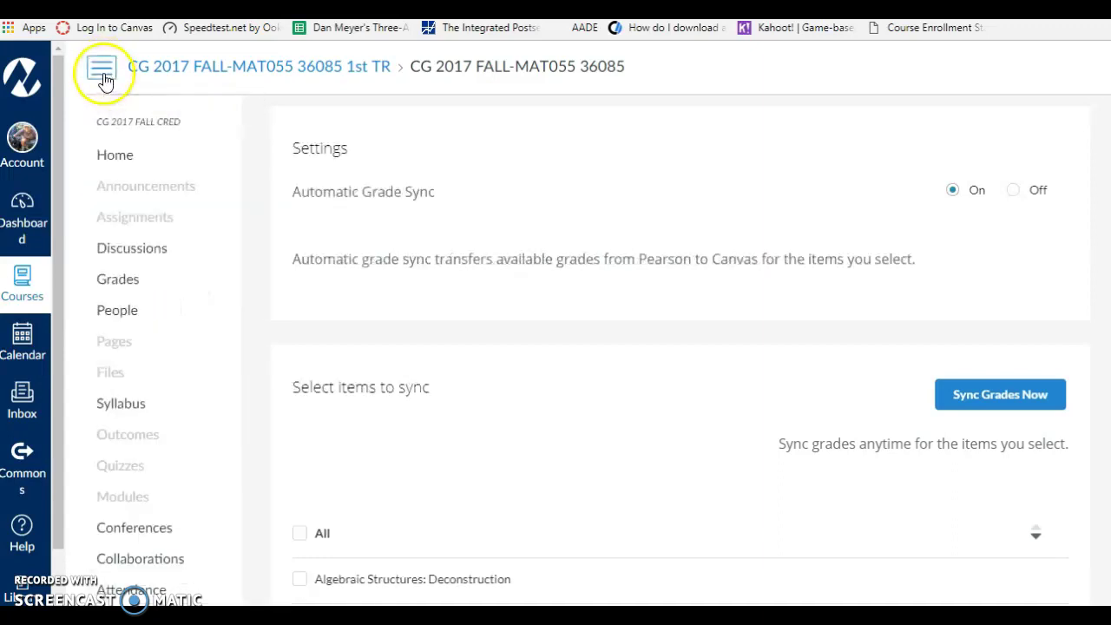
left_click(23, 224)
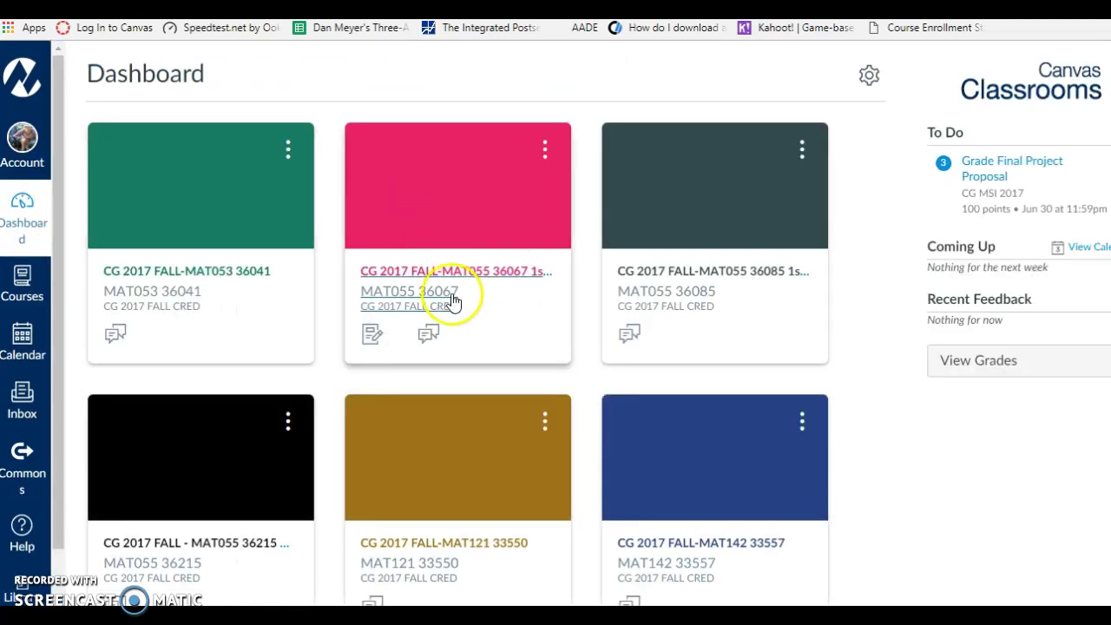
left_click(478, 271)
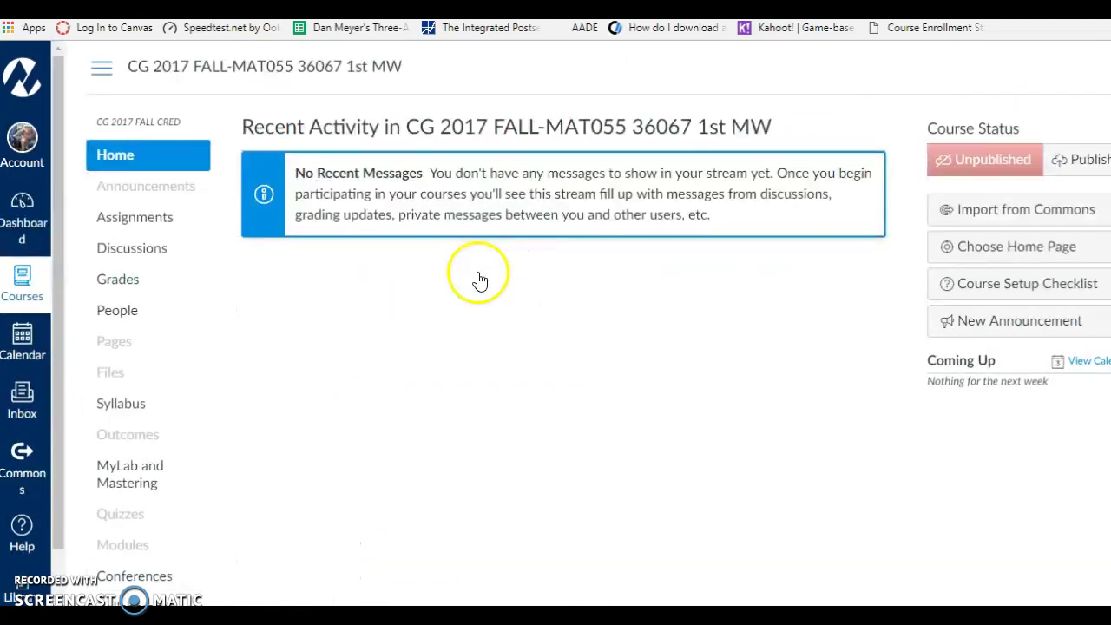
left_click(134, 285)
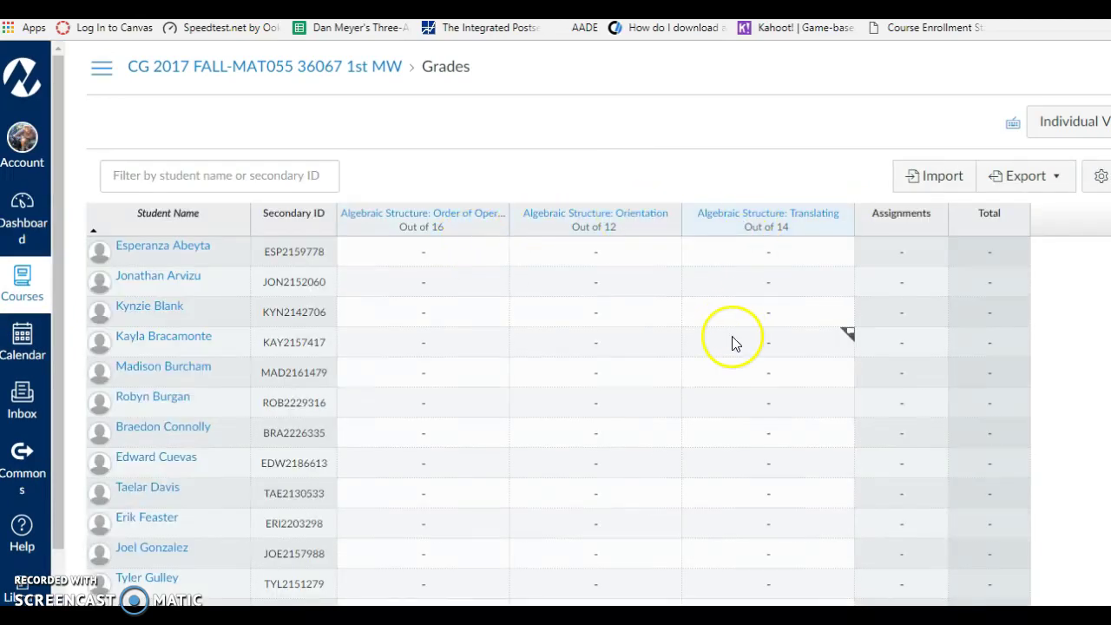
left_click(682, 154)
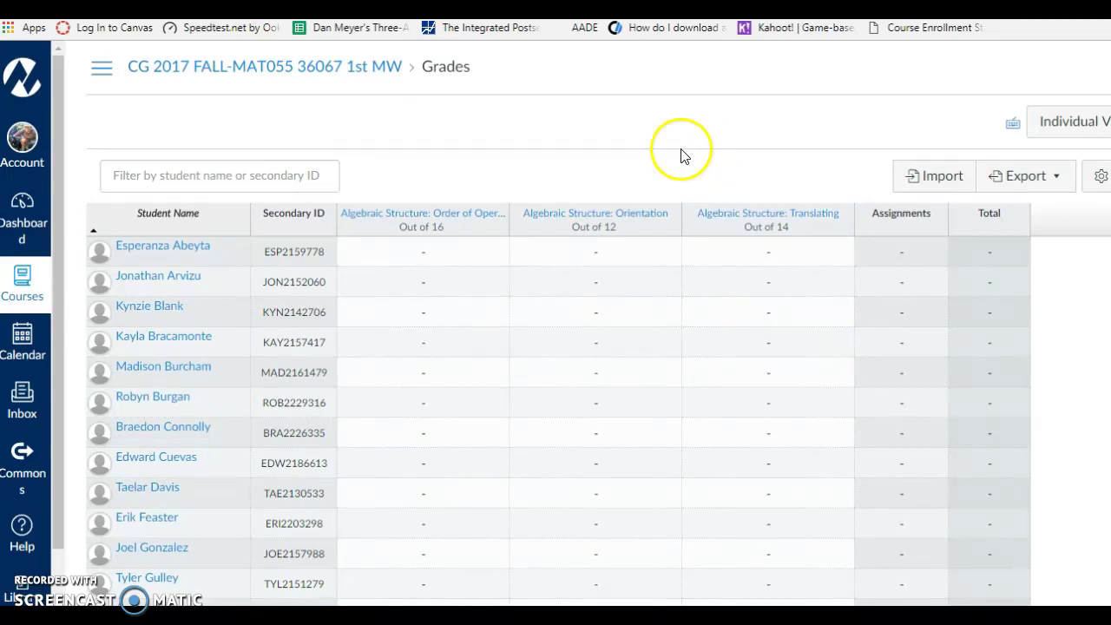
left_click(525, 125)
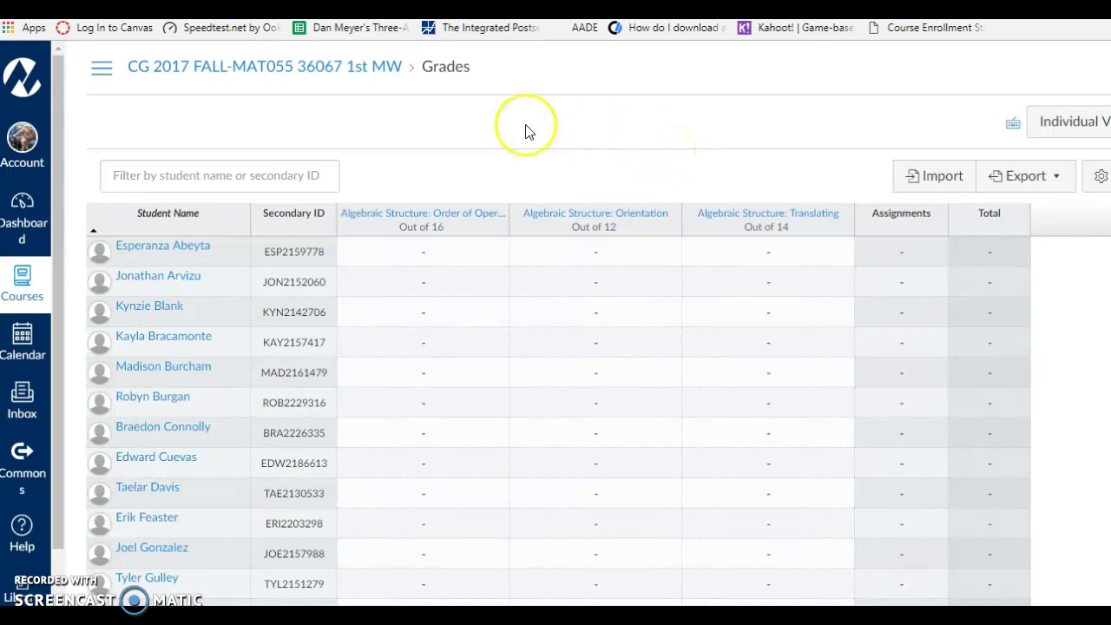